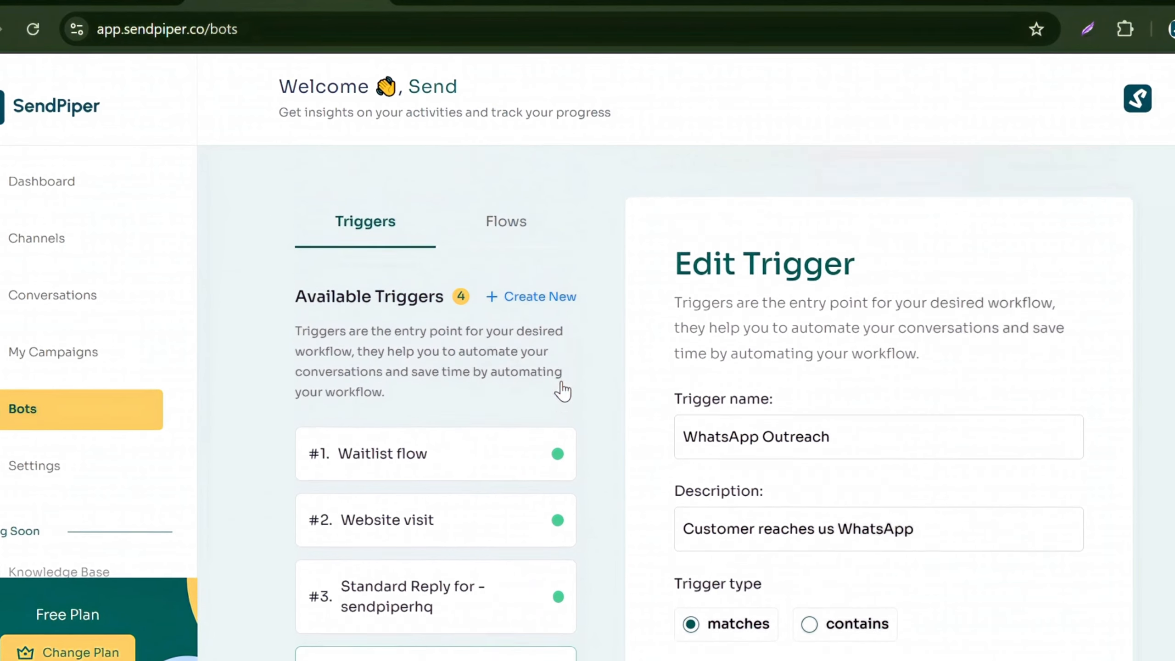
Start a new flow named "WhatsApp Outreach" with the description "Customer reaches us WhatsApp"
scroll(562, 384, "down", 4)
scroll(564, 373, "up", 5)
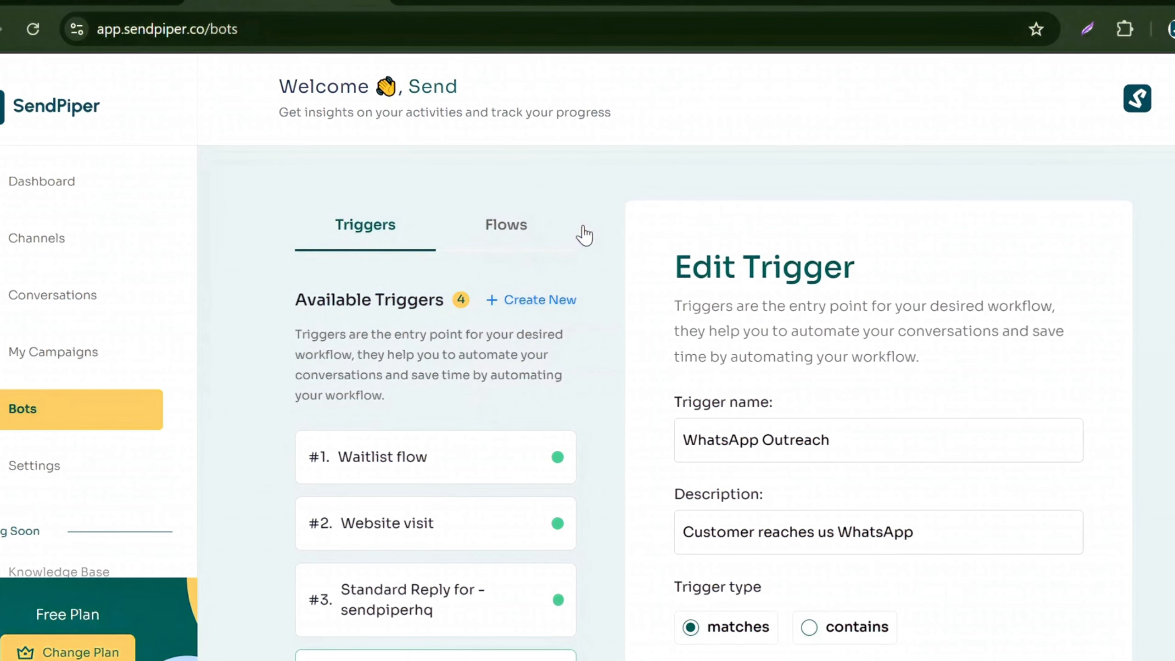
left_click(501, 227)
scroll(503, 507, "down", 3)
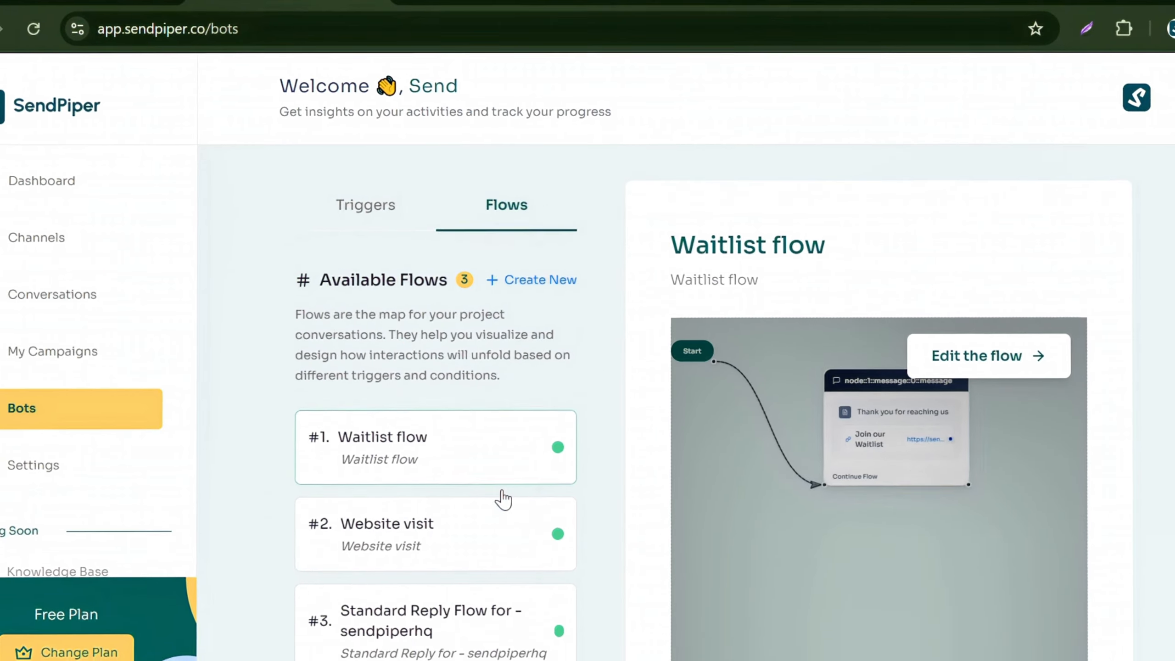
scroll(503, 491, "up", 2)
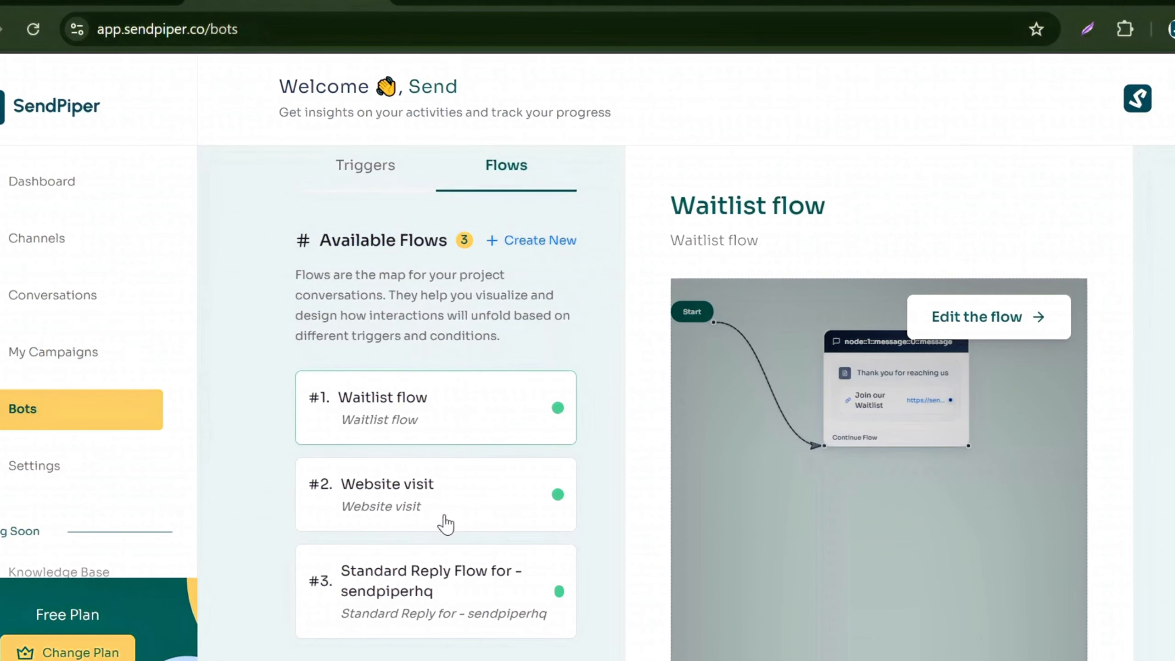
left_click(532, 245)
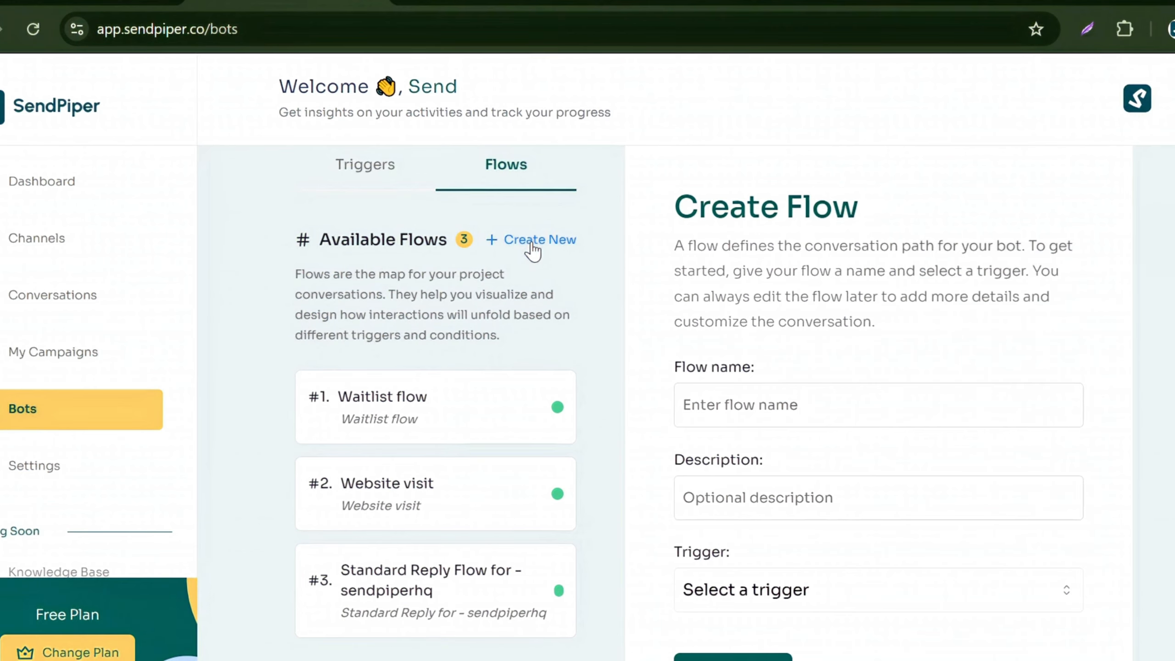
left_click(765, 401)
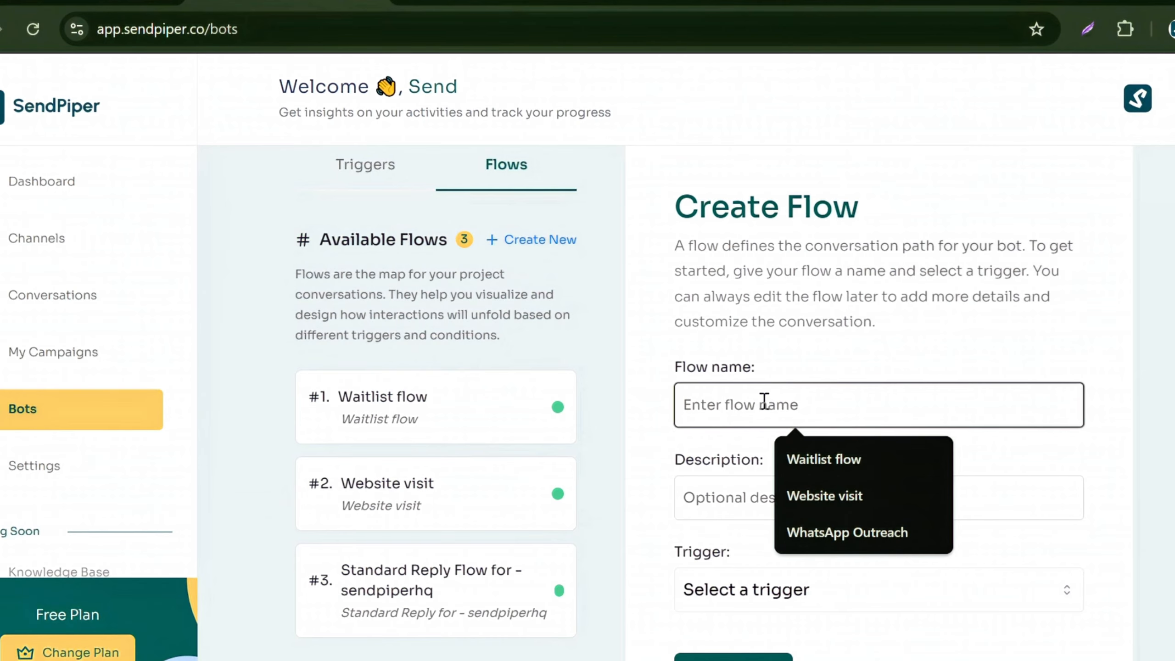
type("Whatsa")
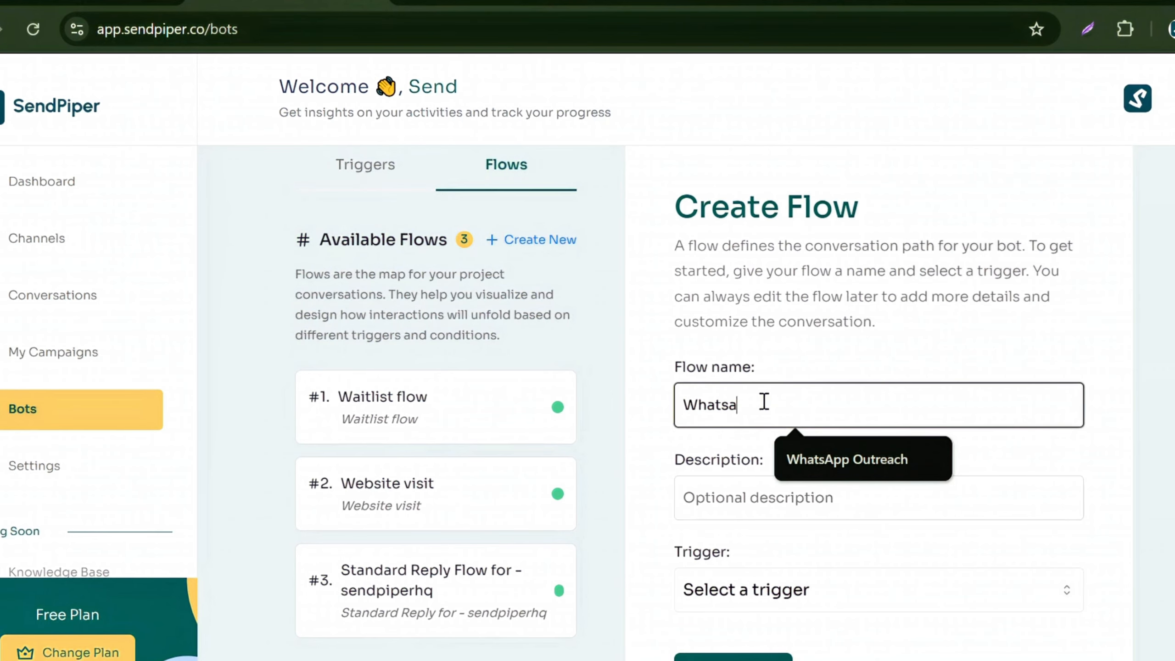
left_click(851, 459)
left_click(740, 508)
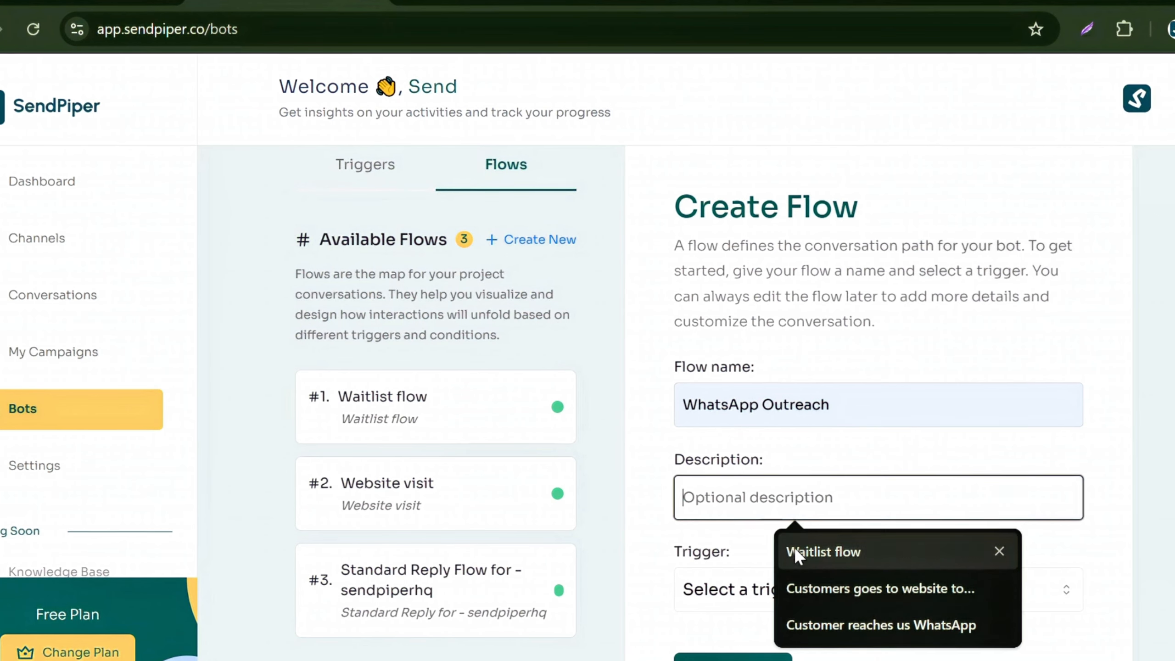
left_click(814, 639)
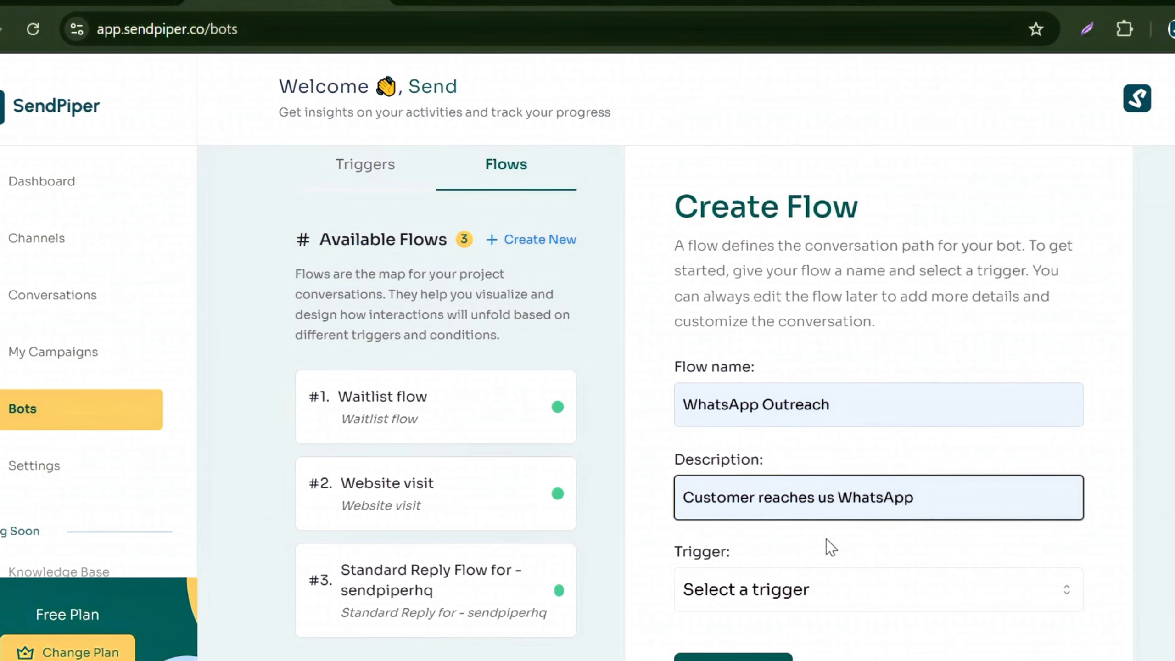
Assign the WhatsApp Outreach trigger to the new flow and create the flow
left_click(796, 602)
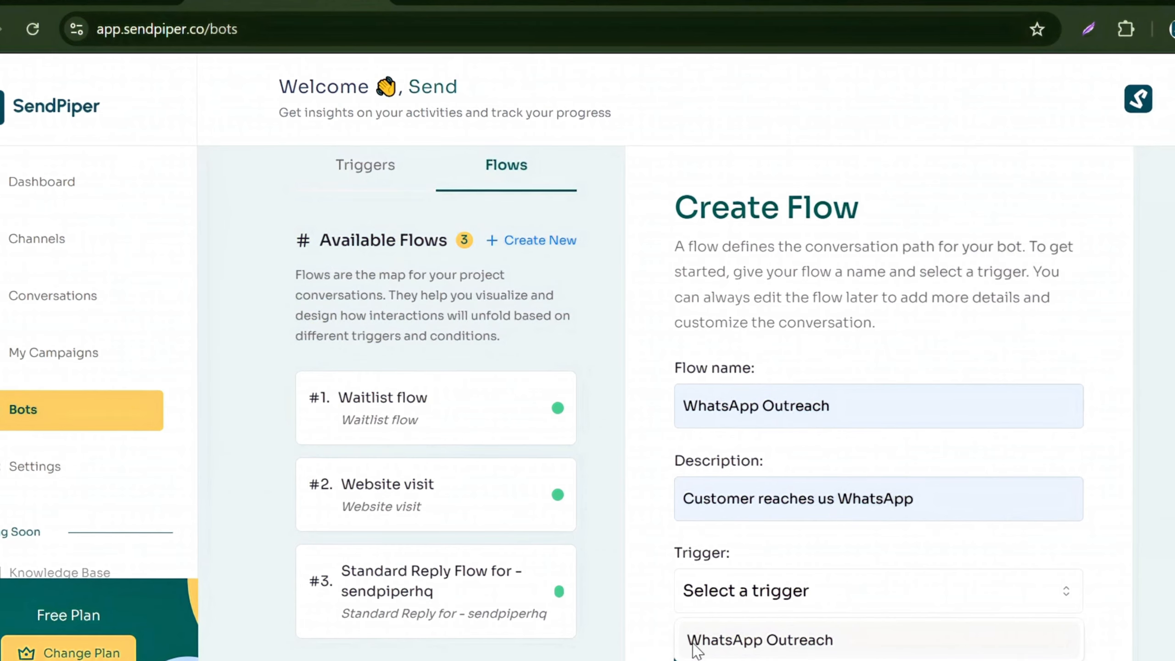
left_click(778, 646)
scroll(782, 649, "down", 3)
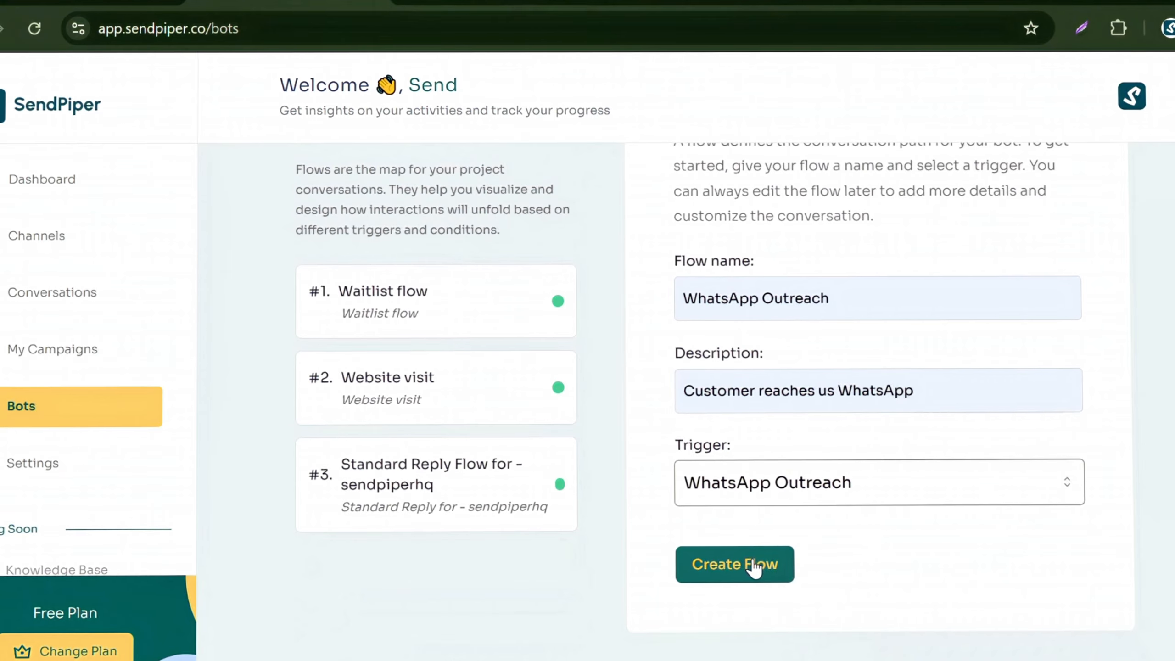
left_click(753, 564)
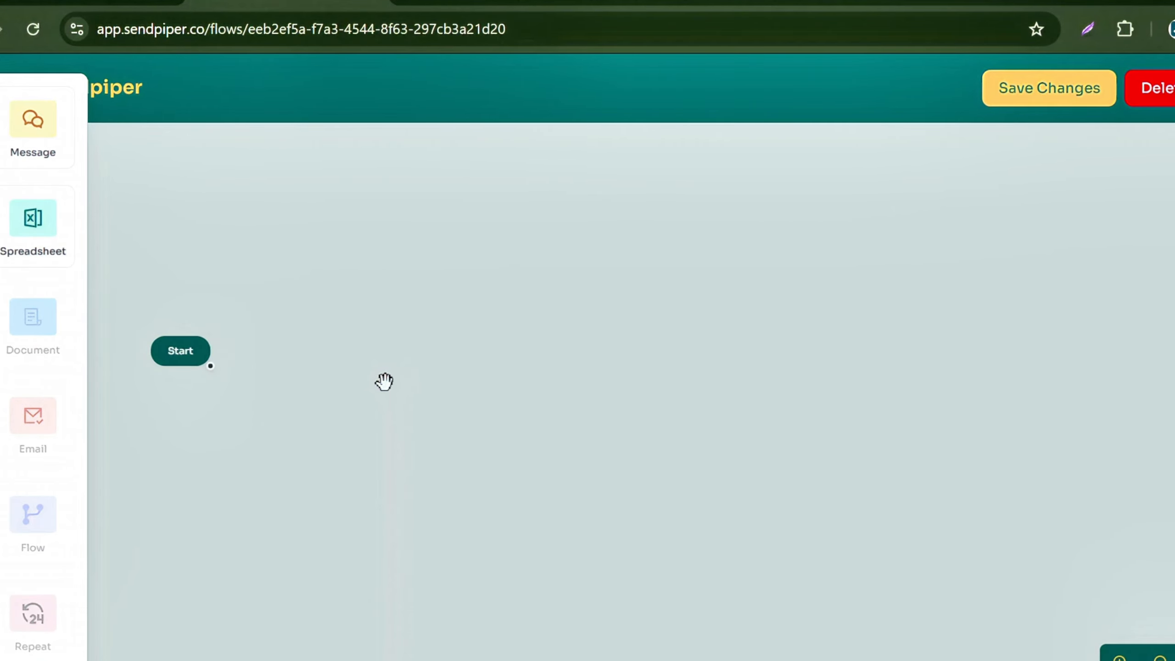
Move the Start node higher on the canvas, add a Message node and connect it to Start
left_click_drag(180, 353, 180, 210)
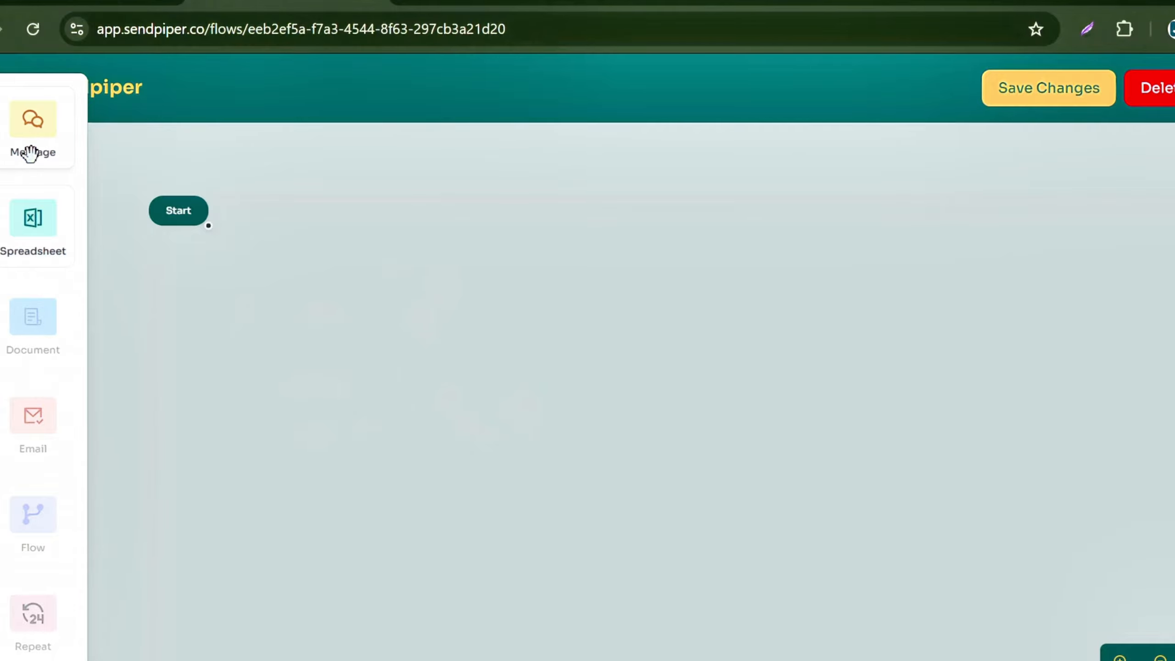
left_click(31, 126)
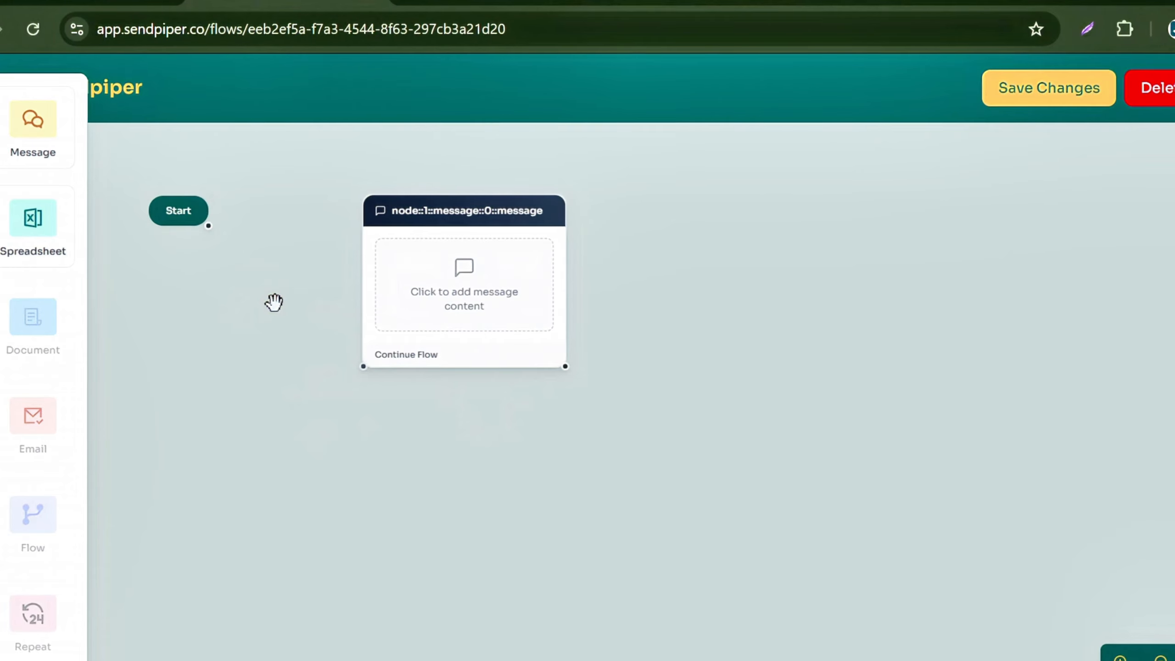
left_click(359, 367)
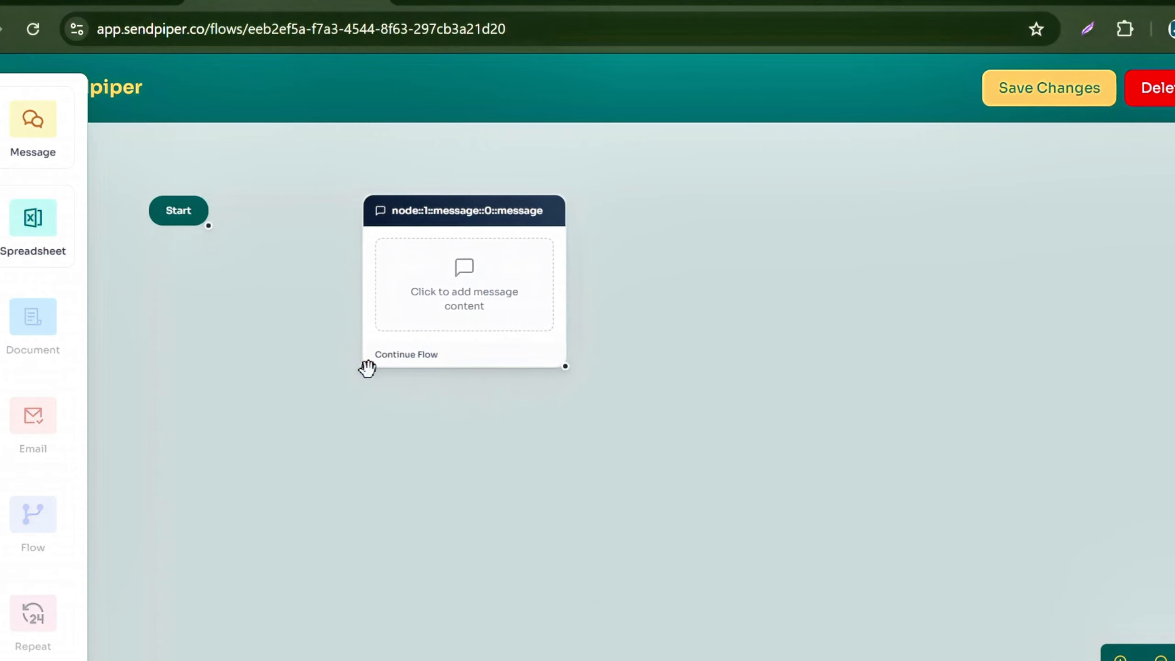
mouse_move(364, 365)
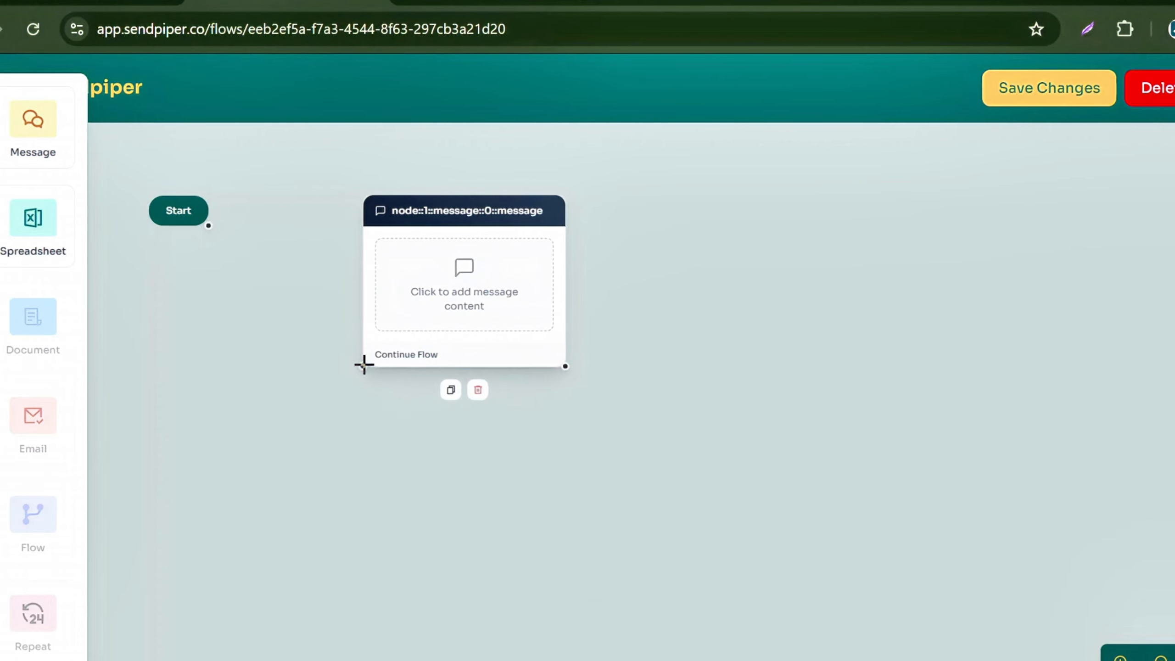
left_click_drag(364, 365, 210, 229)
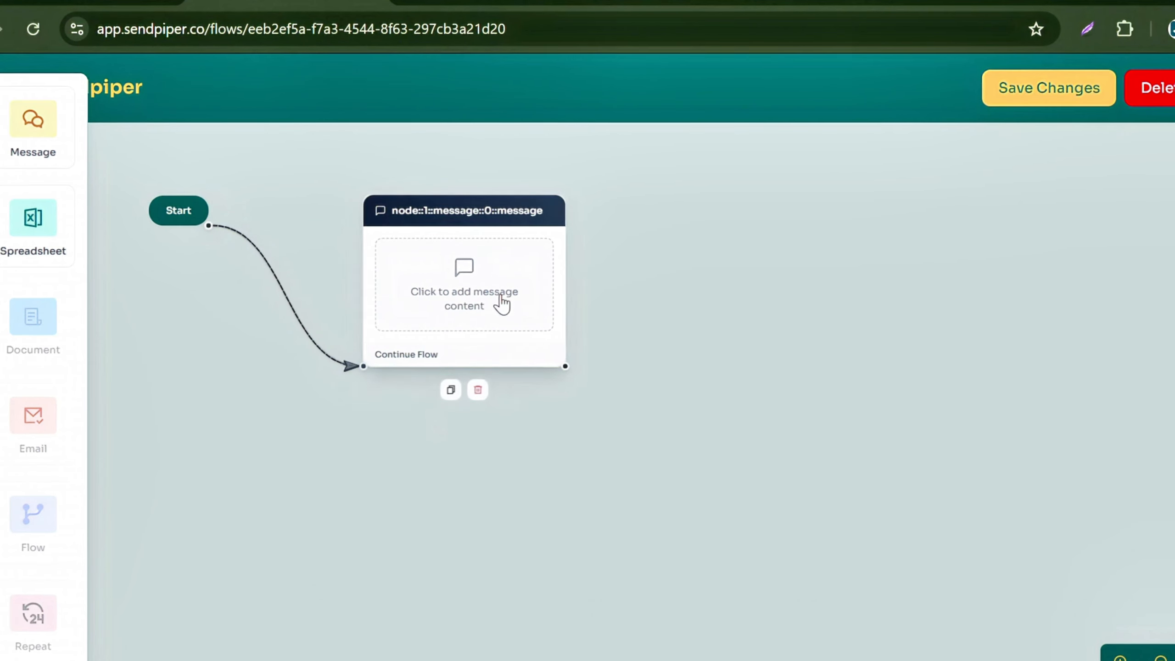
Open the message node's settings and add a Text content block
left_click(498, 302)
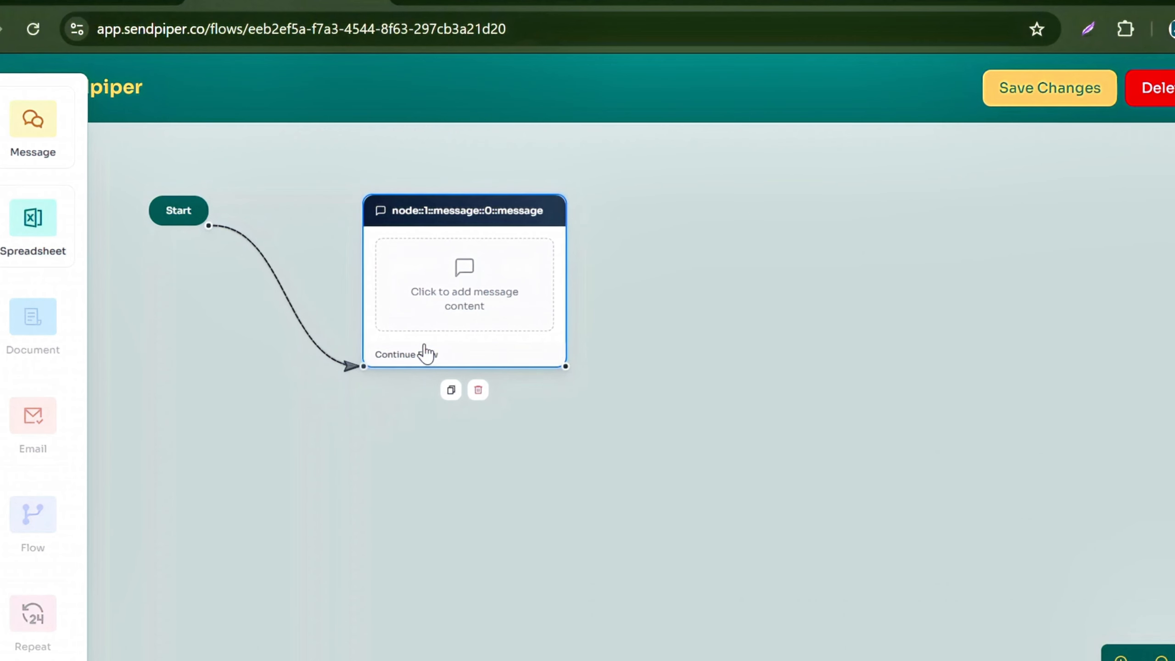
left_click(489, 303)
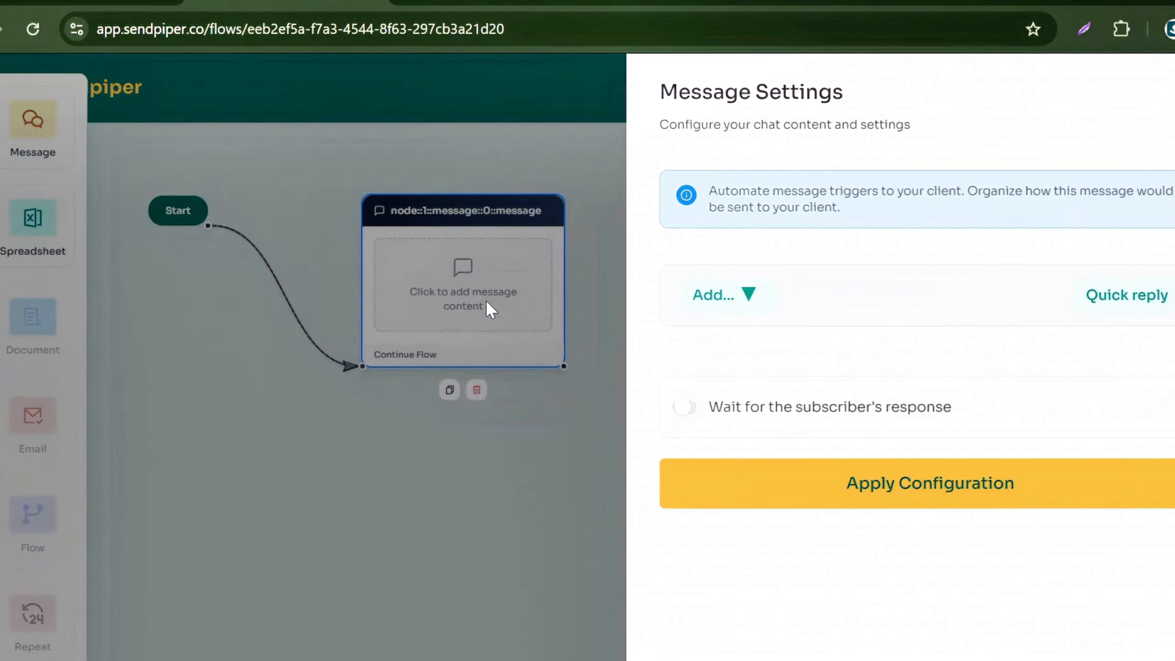
left_click(739, 299)
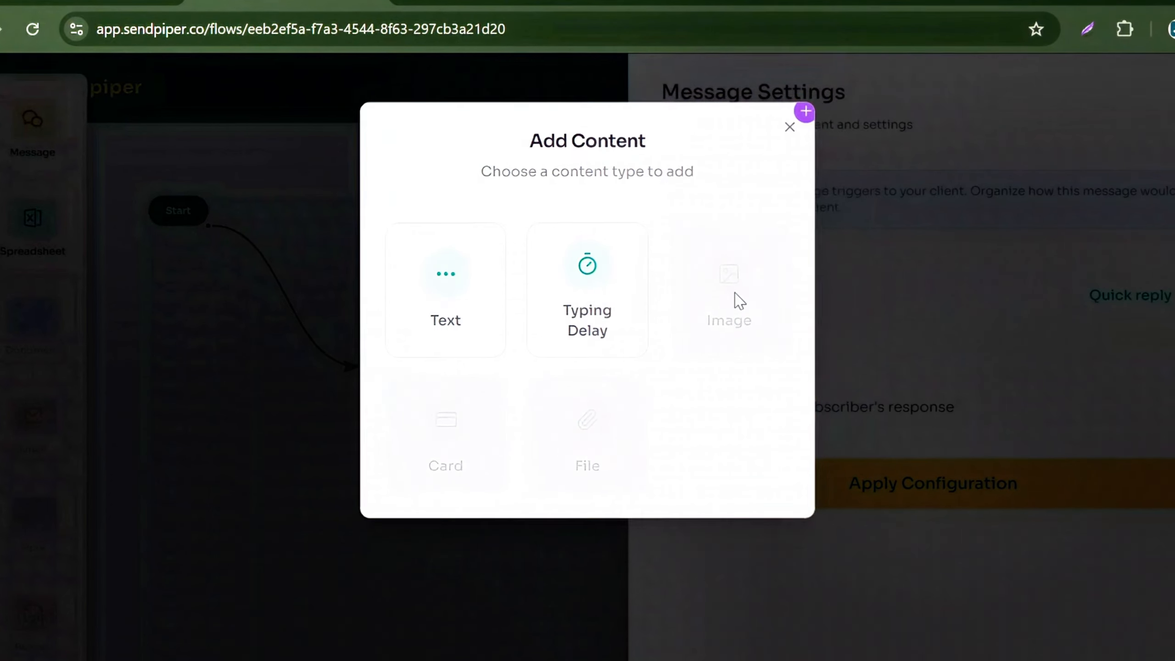
left_click(452, 289)
left_click(743, 357)
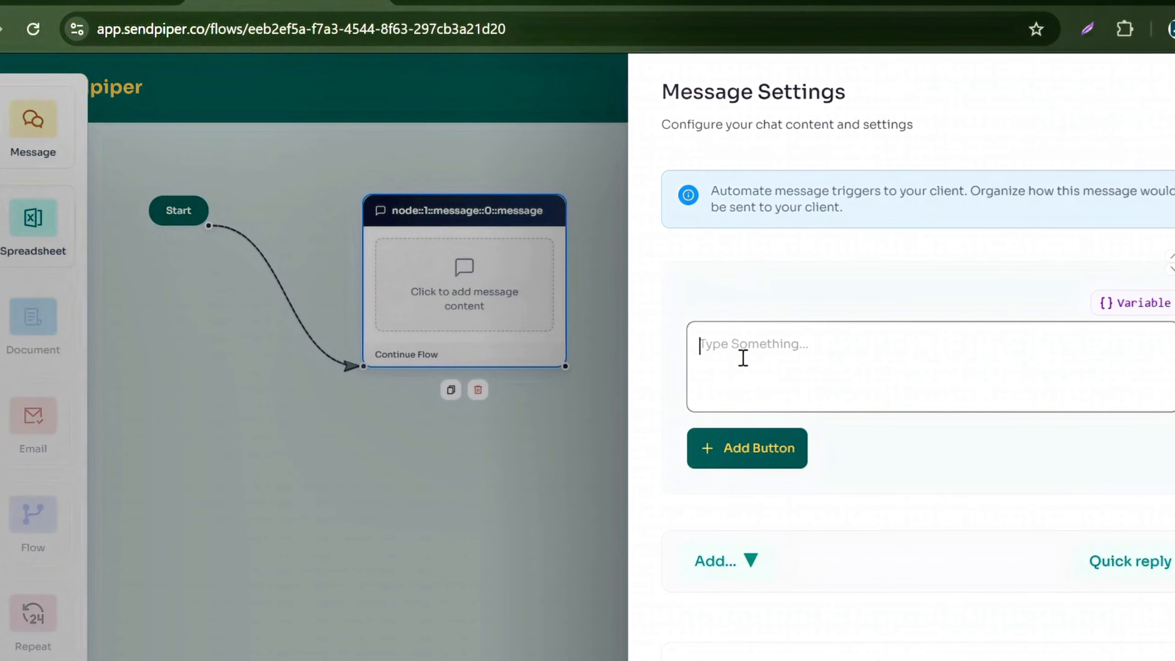
type("Reach")
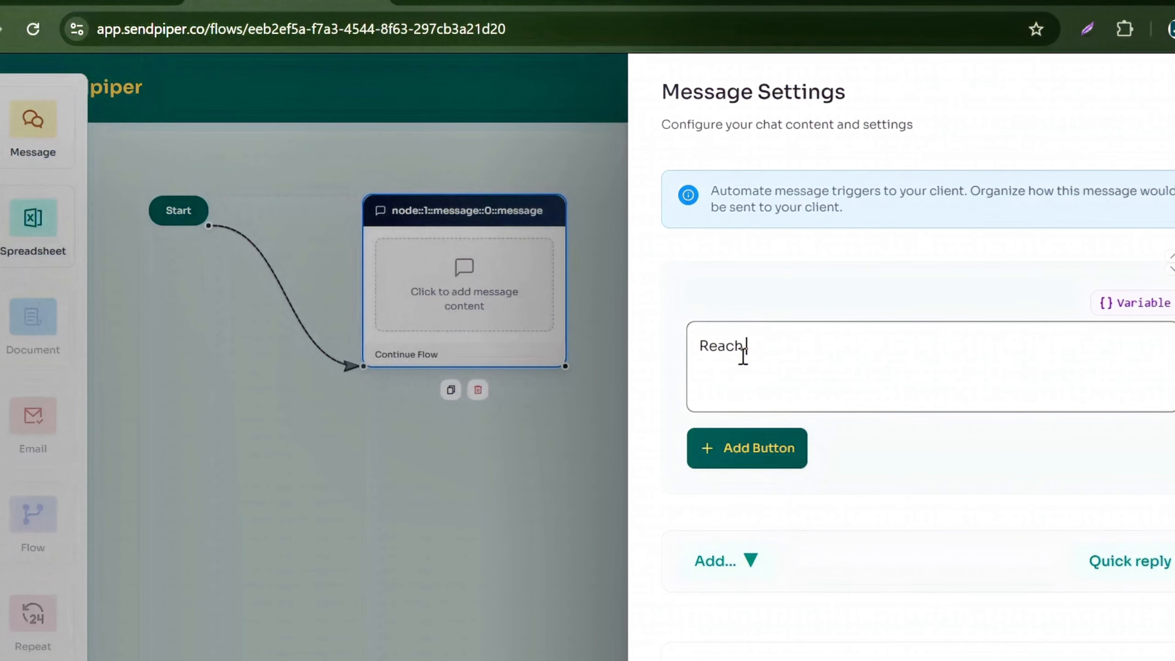
type(" me on w")
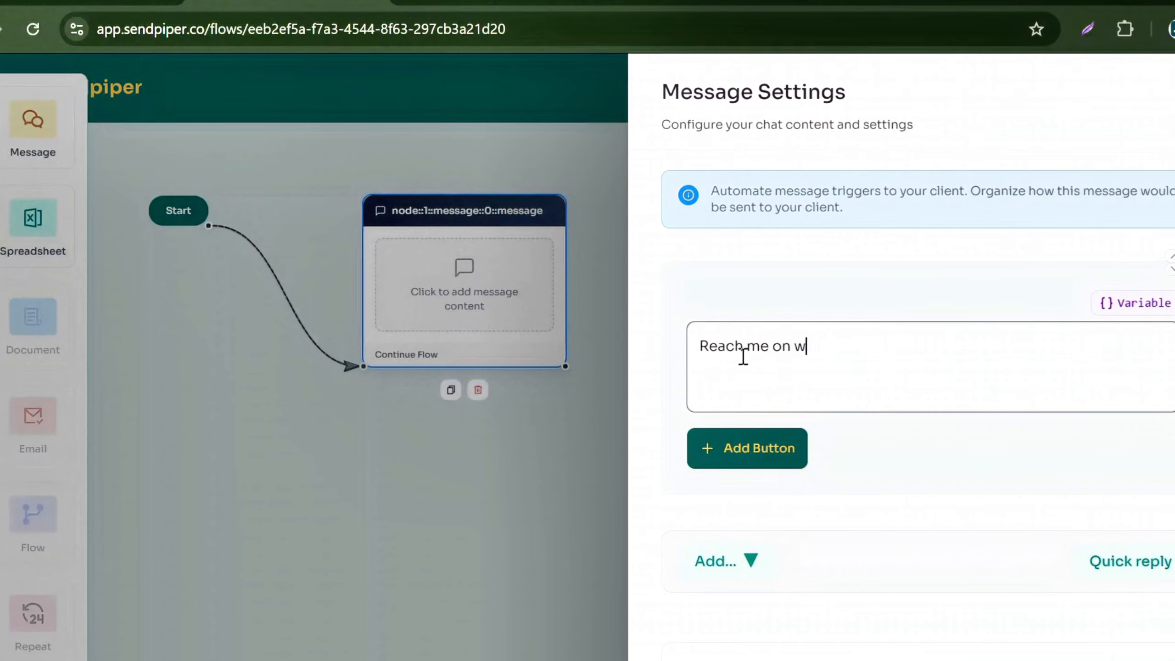
key("BackSpace")
key("BackSpace")
key("BackSpace")
key("BackSpace")
key("BackSpace")
key("BackSpace")
key("BackSpace")
key("BackSpace")
key("BackSpace")
key("BackSpace")
key("BackSpace")
key("BackSpace")
key("BackSpace")
key("BackSpace")
key("BackSpace")
key("BackSpace")
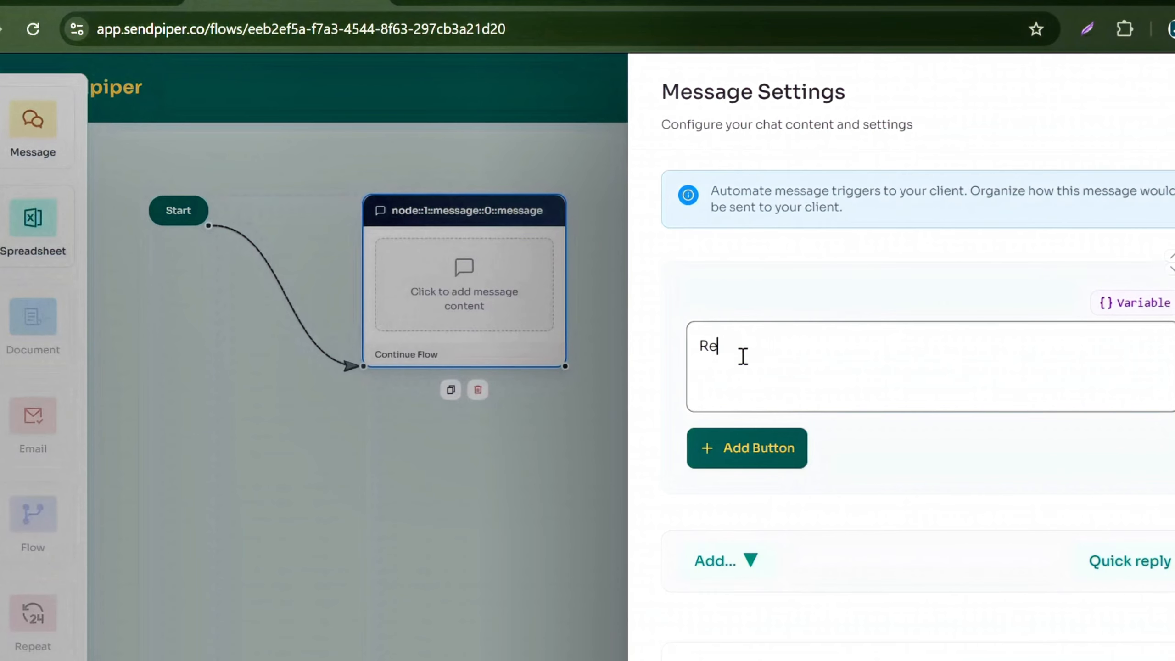
Write "Thank you for your interest, reach me on whatsapp" as the message text
type("Thank")
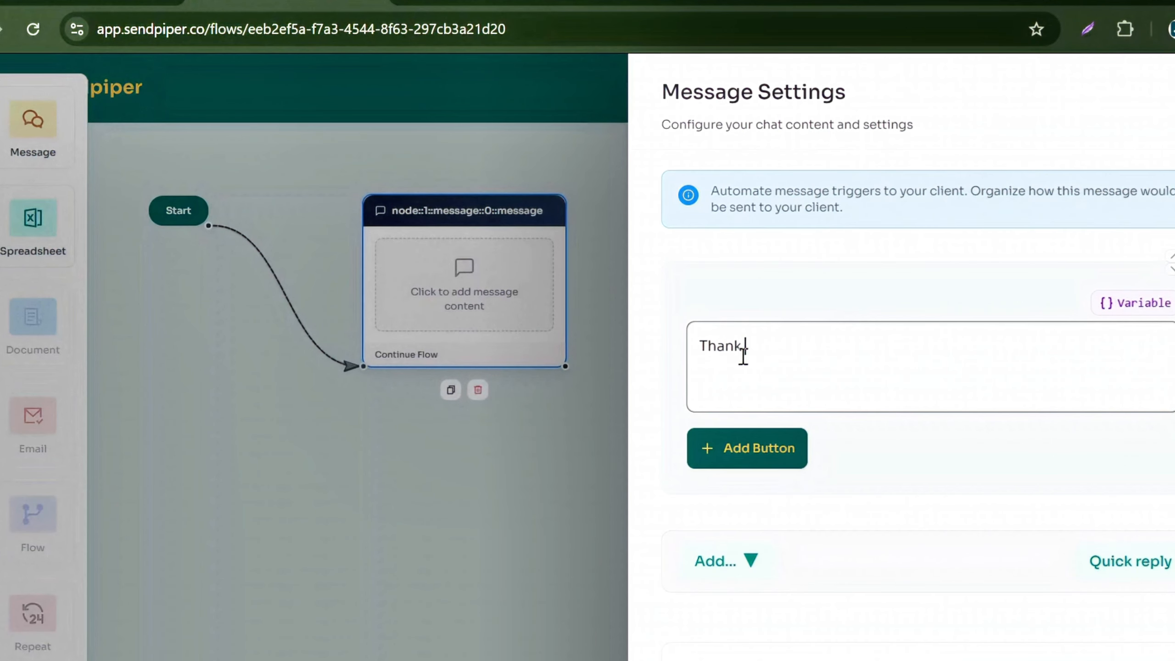
type(" you for your intere")
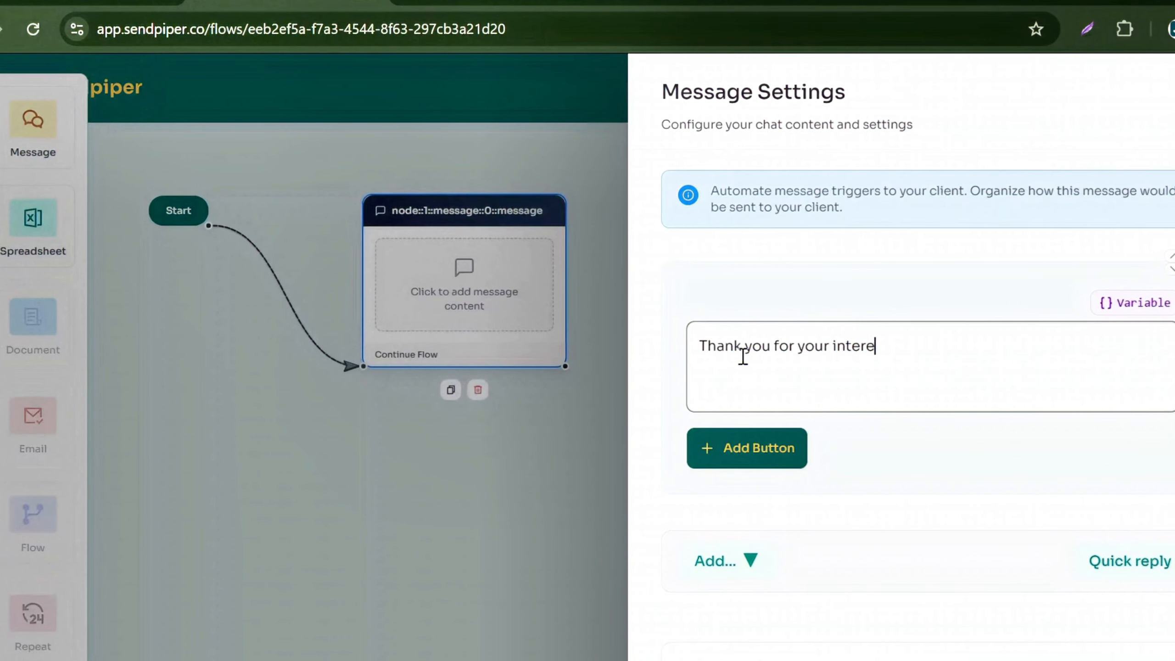
type("st, re")
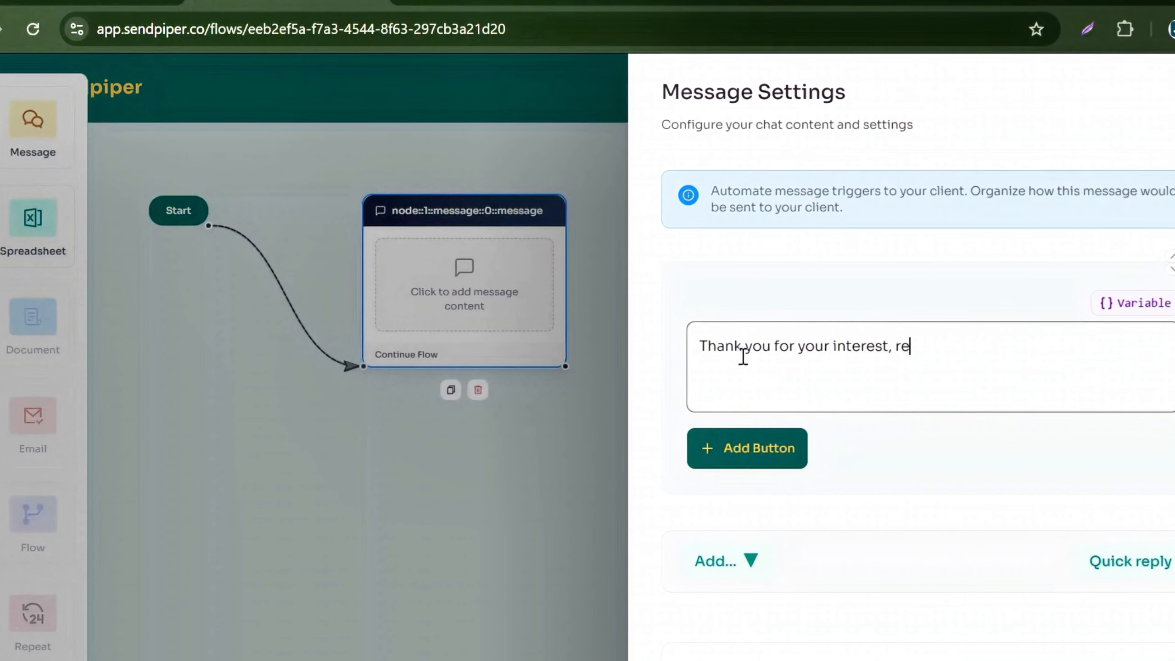
type("ach me")
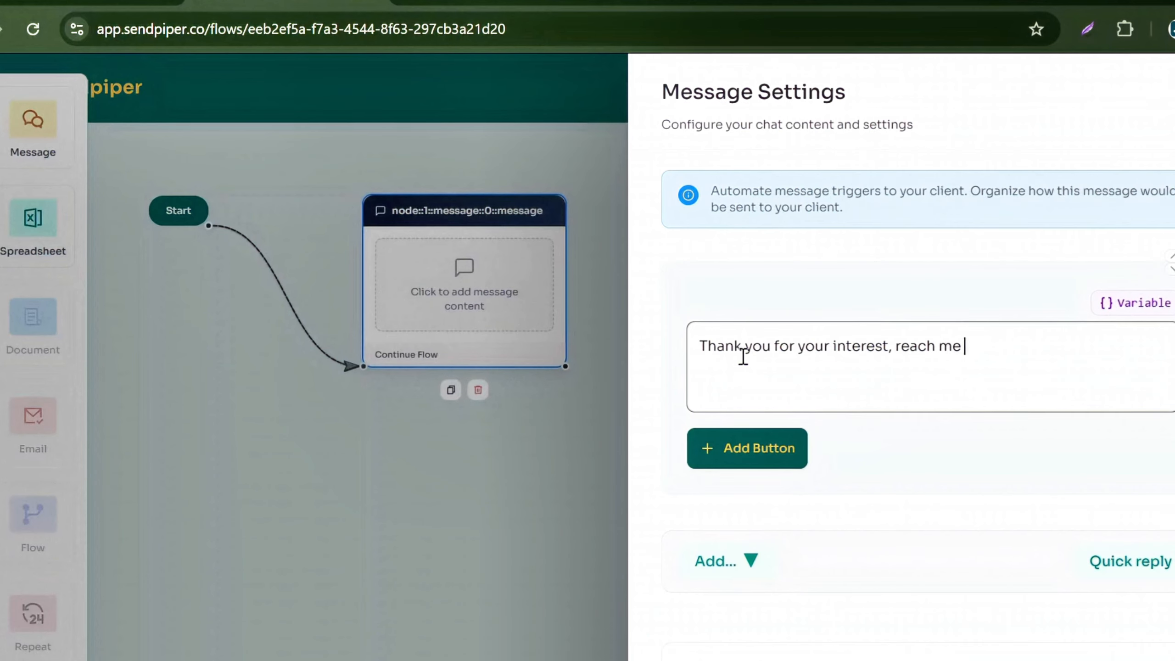
type(" on whatsapp")
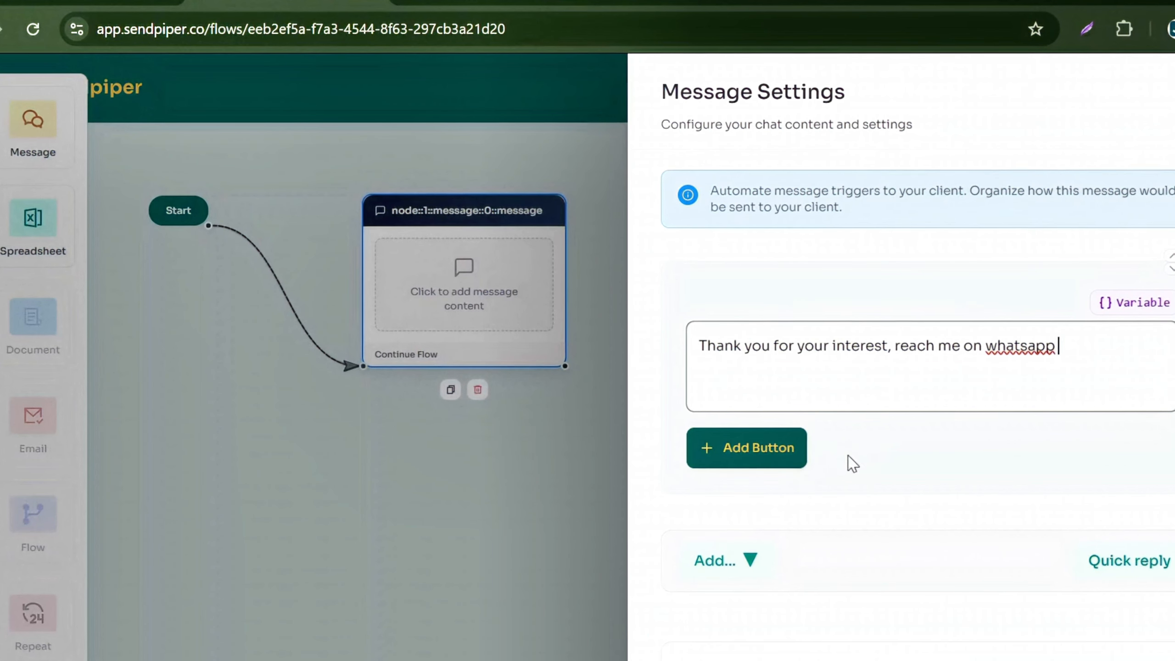
Add a URL button labelled "chat with me now" to the message, pasting the wa.me link with the contact's phone number
left_click(745, 448)
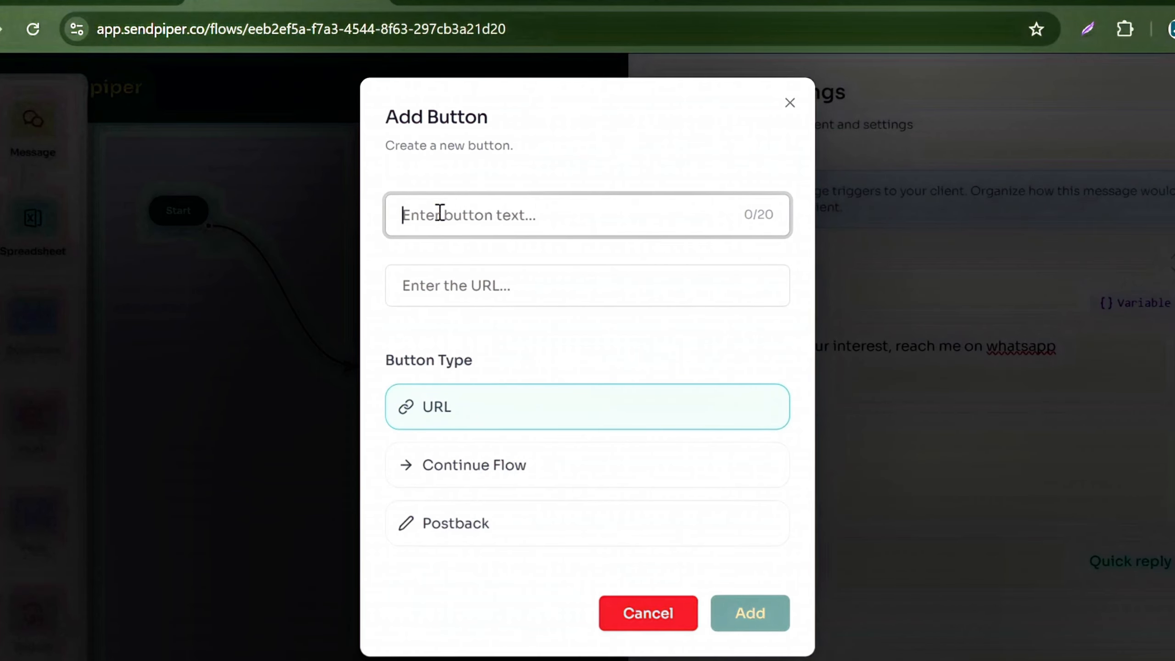
type("c")
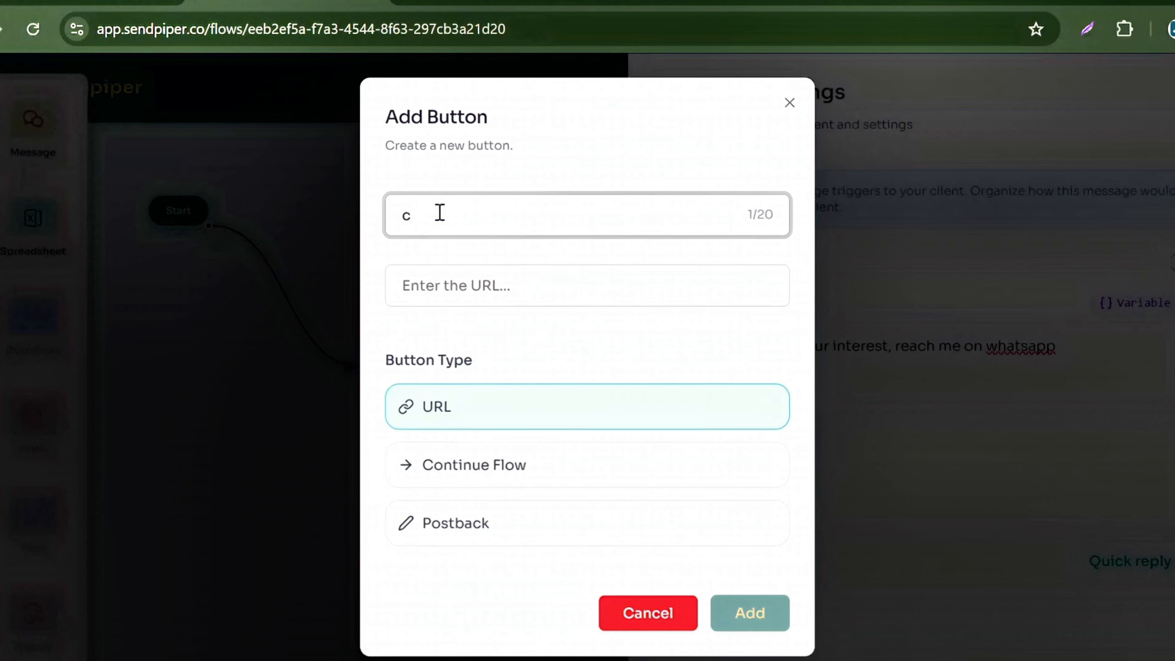
type("hat me")
key("BackSpace")
type("with me now")
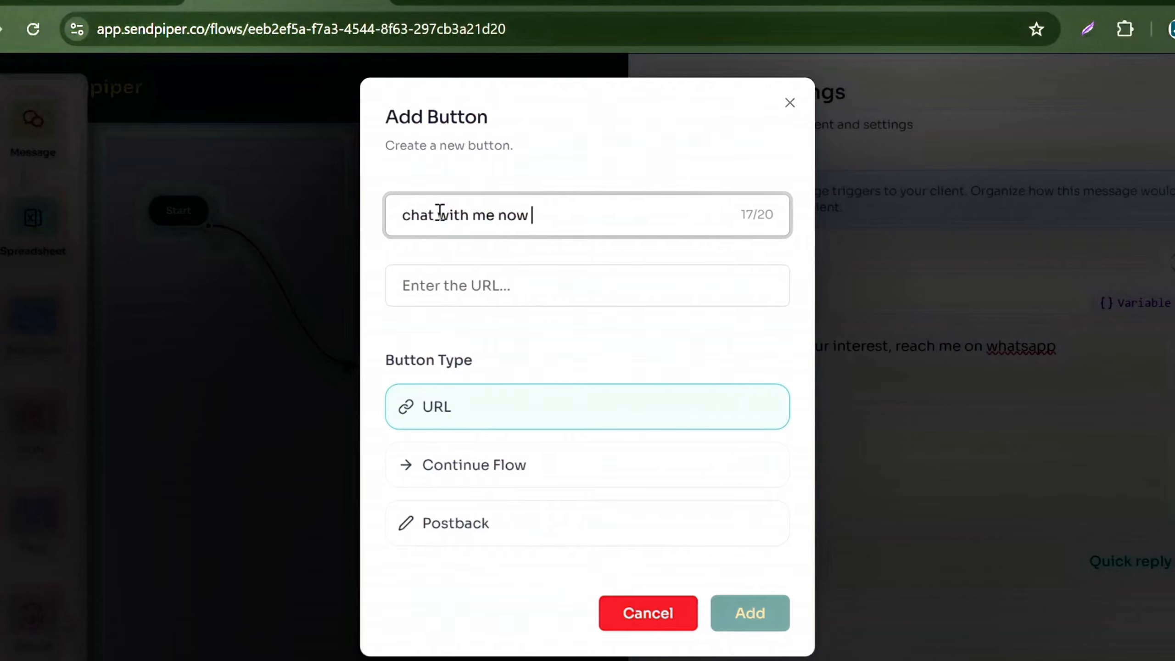
left_click(479, 296)
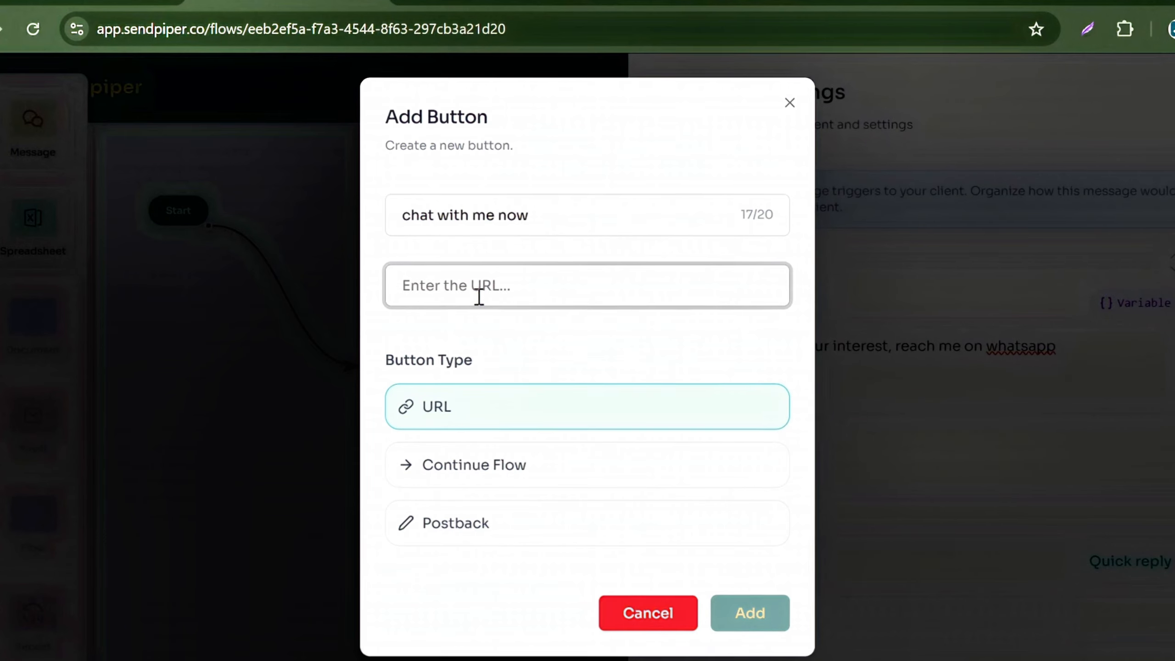
key("ctrl+v")
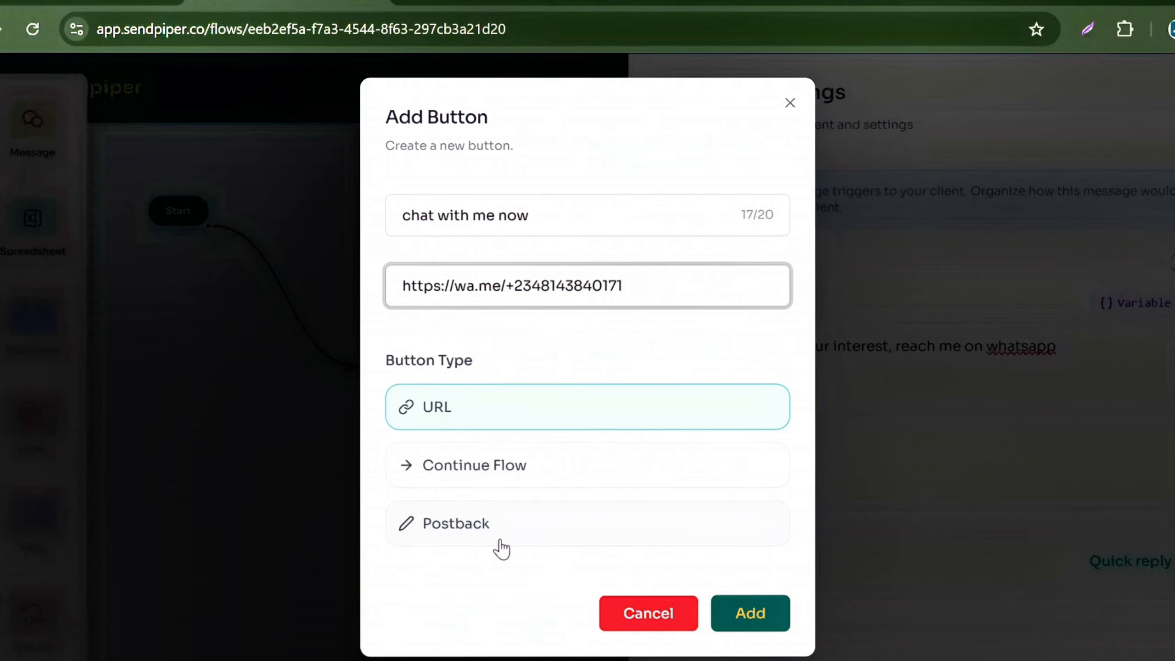
left_click(765, 620)
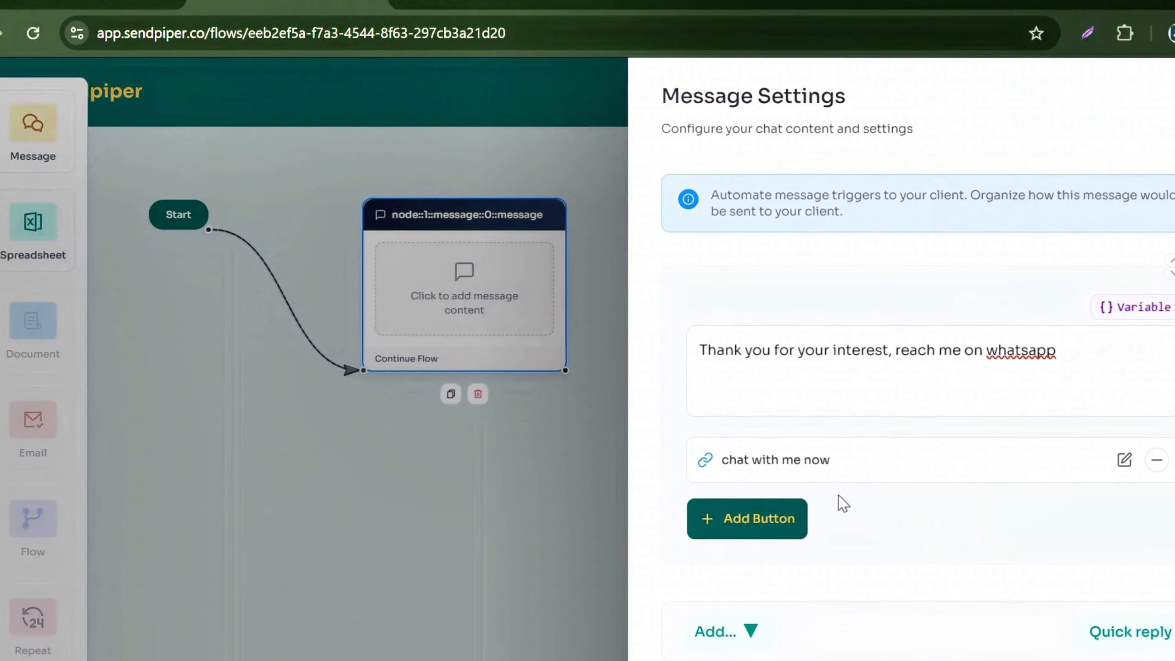
scroll(838, 495, "down", 3)
scroll(838, 495, "up", 3)
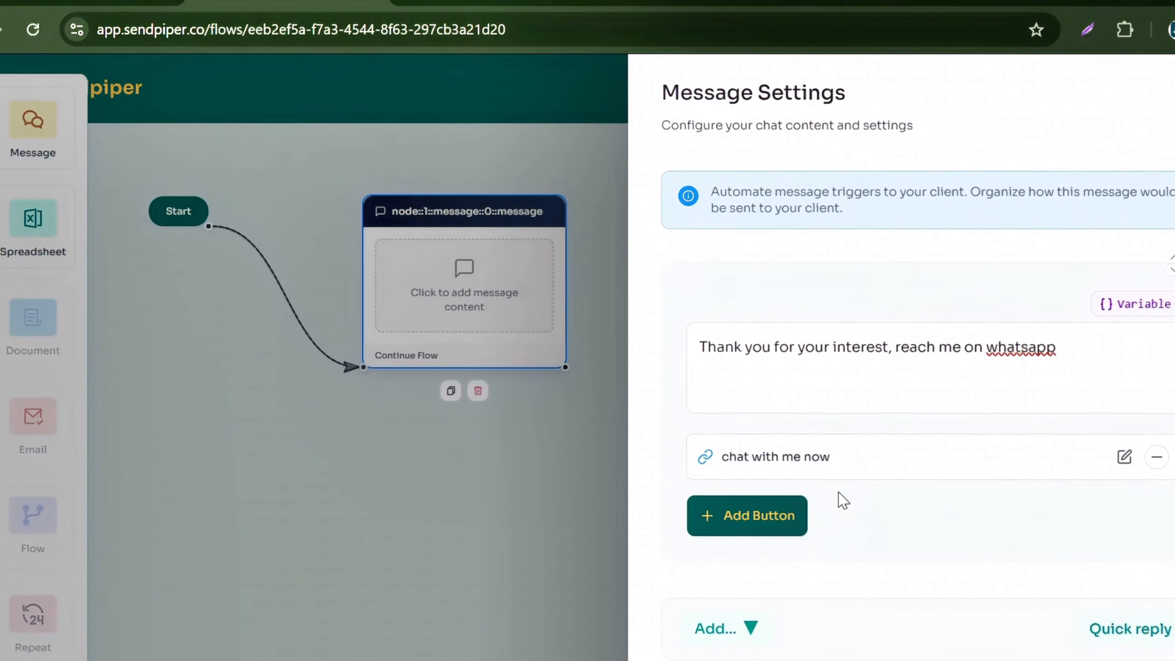
Apply the message node's configuration with its text and WhatsApp link button, and save the changes to the flow
scroll(838, 493, "down", 4)
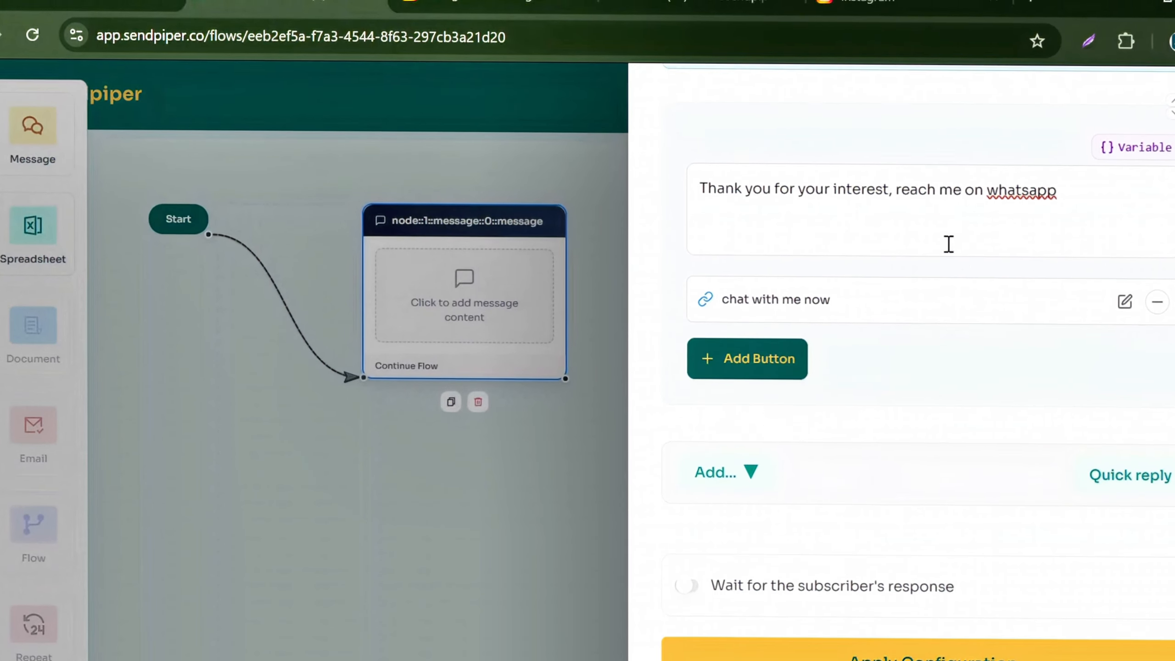
scroll(949, 241, "up", 2)
scroll(948, 236, "down", 3)
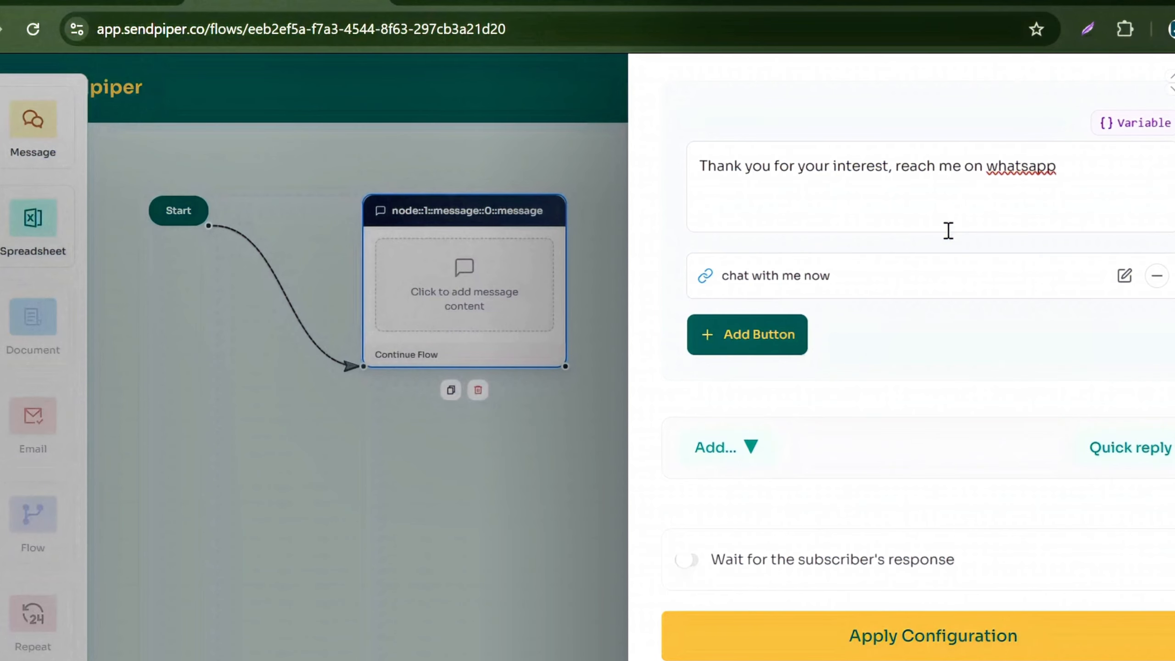
left_click(868, 649)
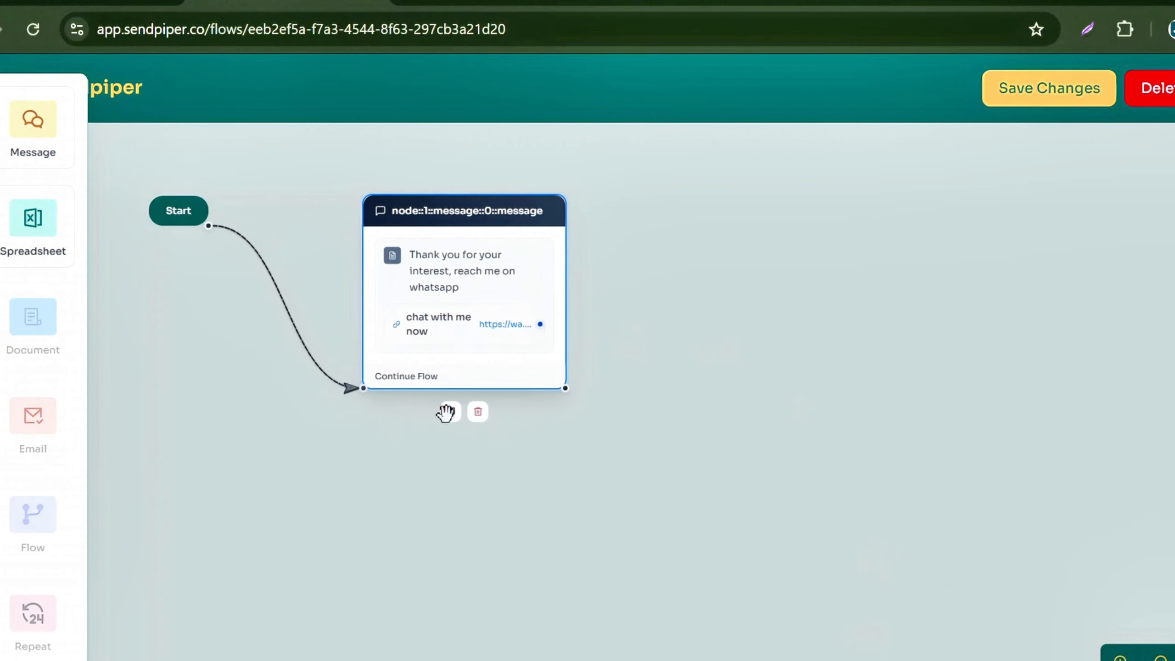
left_click(1062, 95)
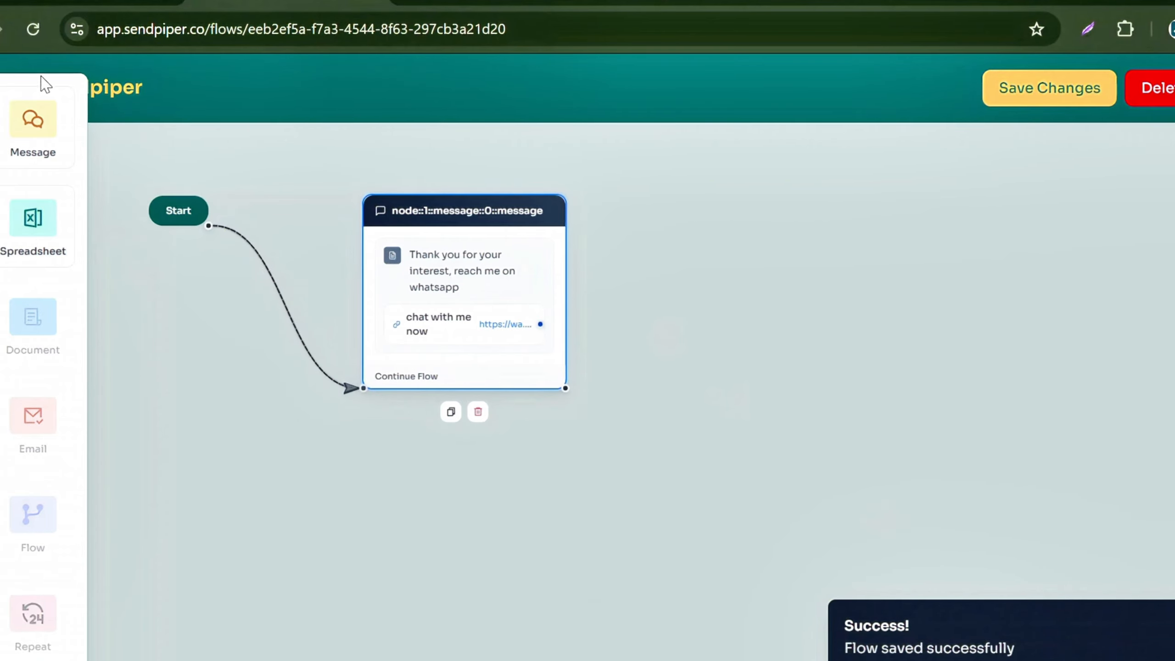
Leave the flow editor and open the management page of the connected Instagram channel
left_click(0, 30)
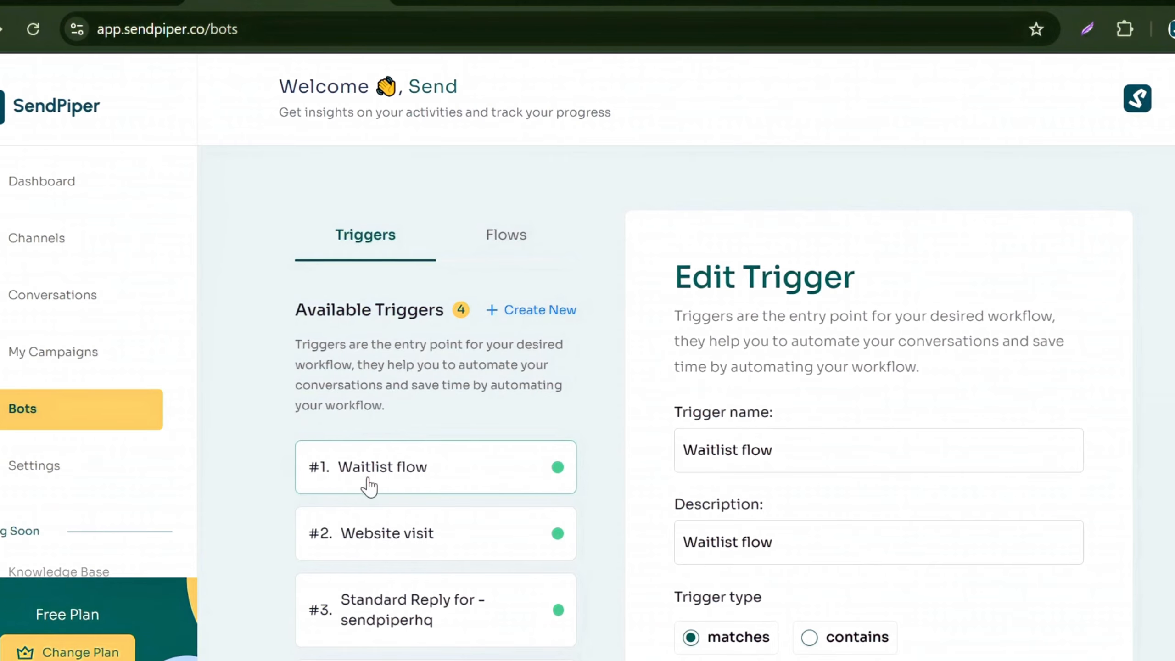
scroll(369, 486, "down", 2)
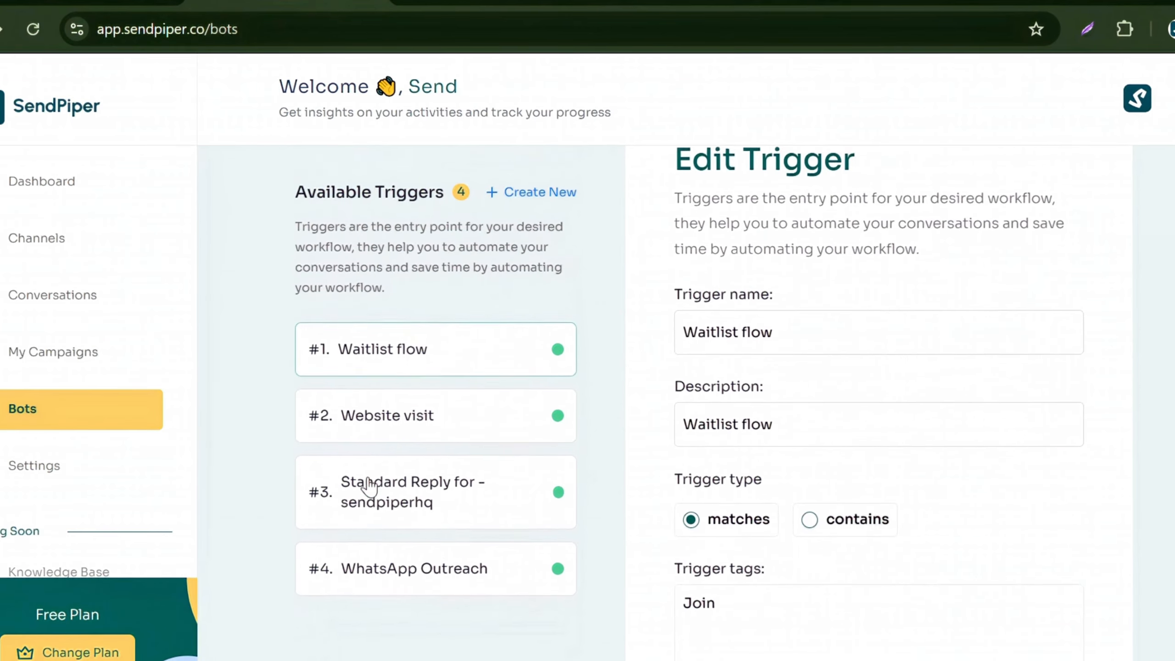
scroll(369, 486, "up", 2)
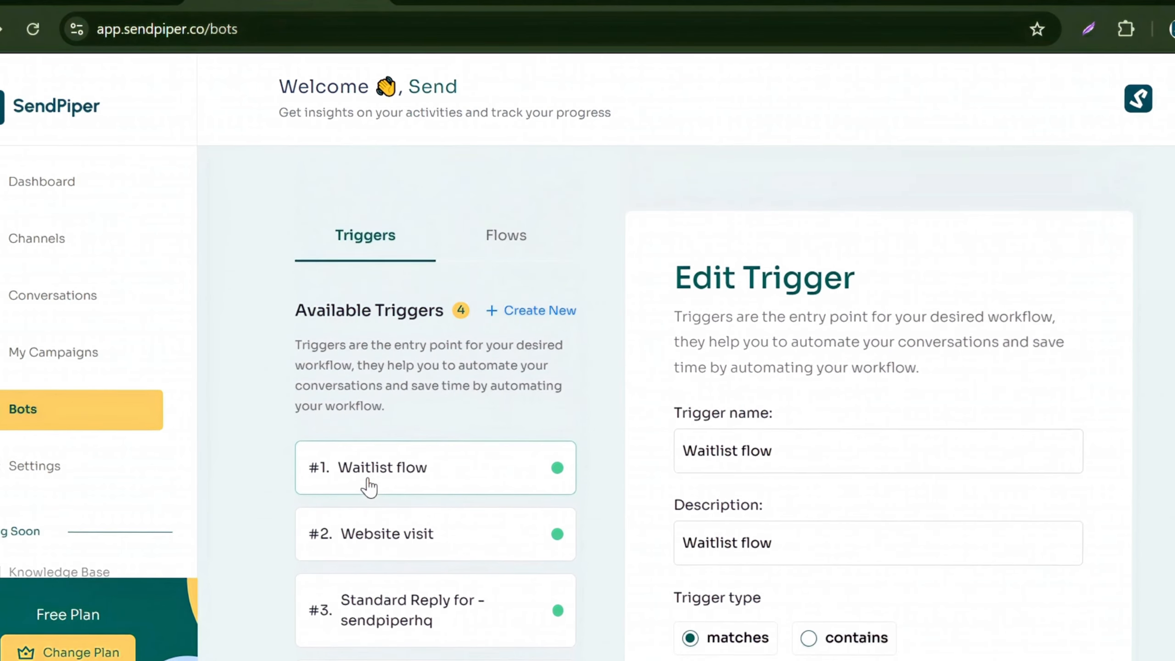
left_click(86, 257)
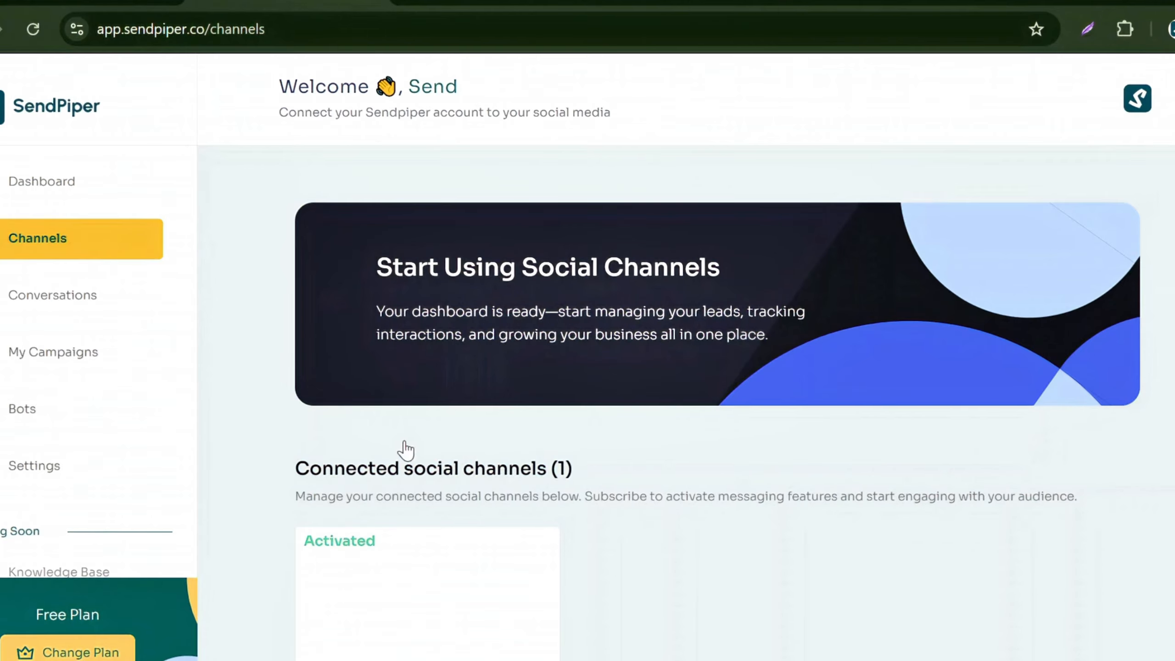
scroll(409, 449, "down", 5)
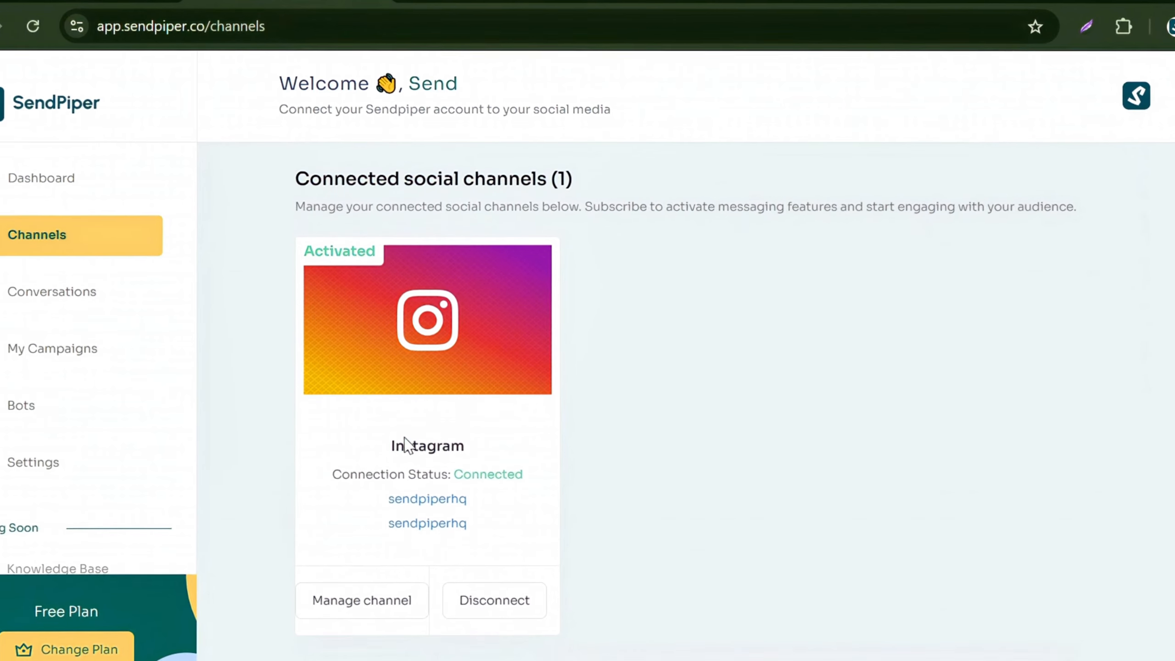
scroll(407, 433, "down", 2)
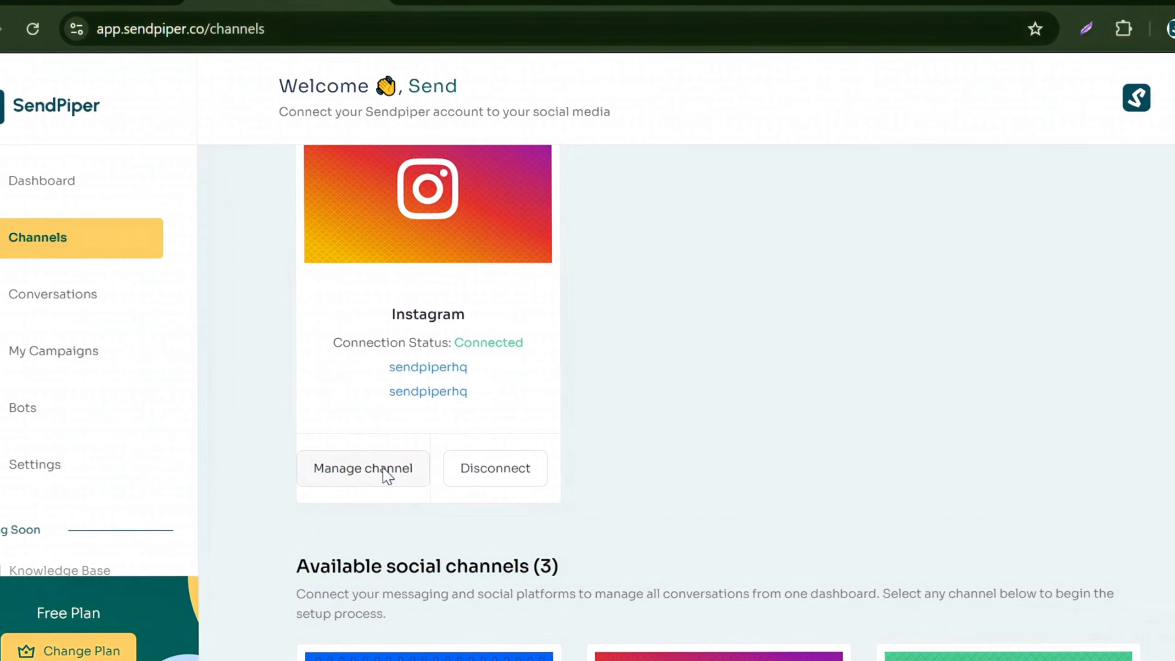
left_click(384, 472)
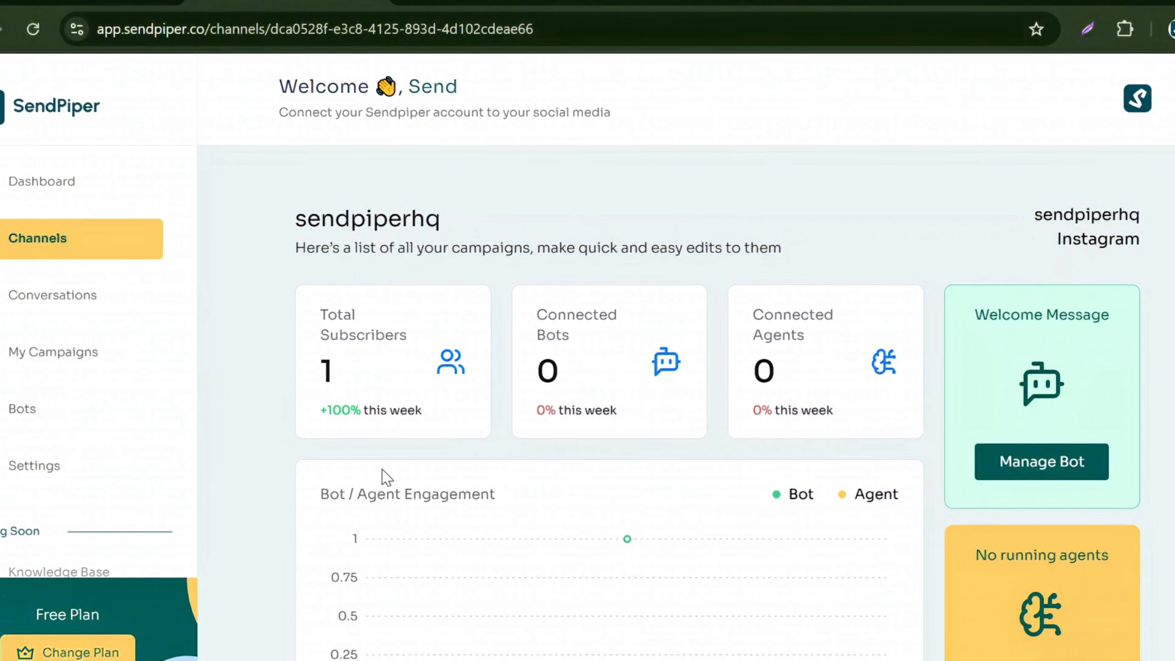
Link the WhatsApp Outreach trigger to the sendpiperhq Instagram channel in the Bot Manager
scroll(387, 477, "down", 10)
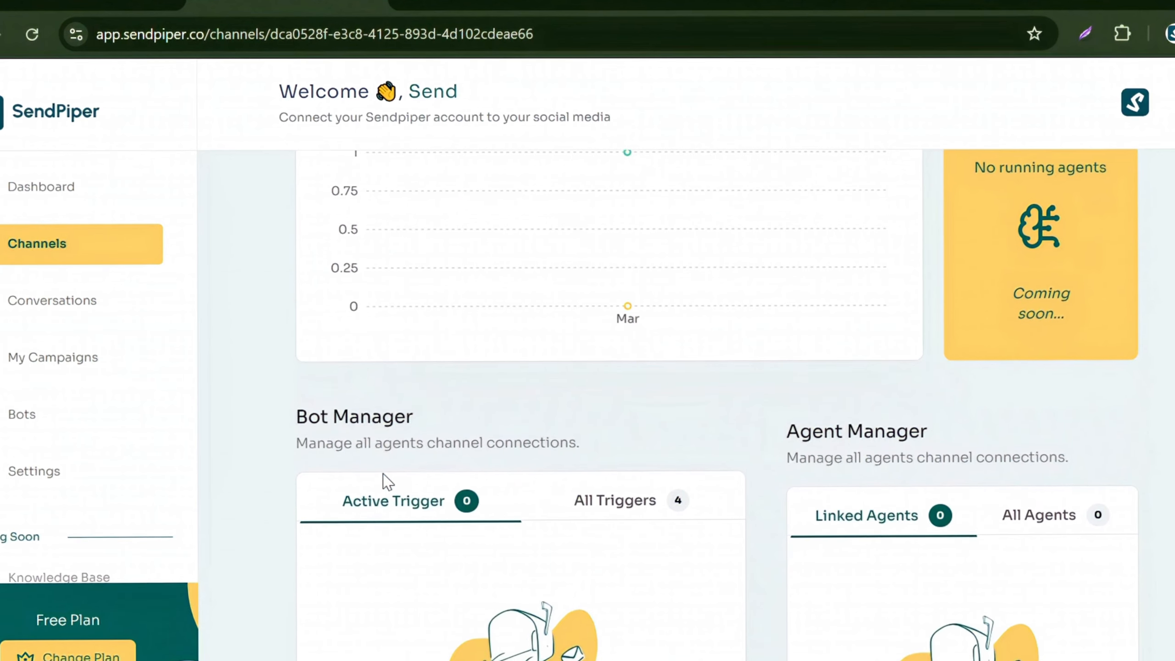
scroll(387, 472, "down", 1)
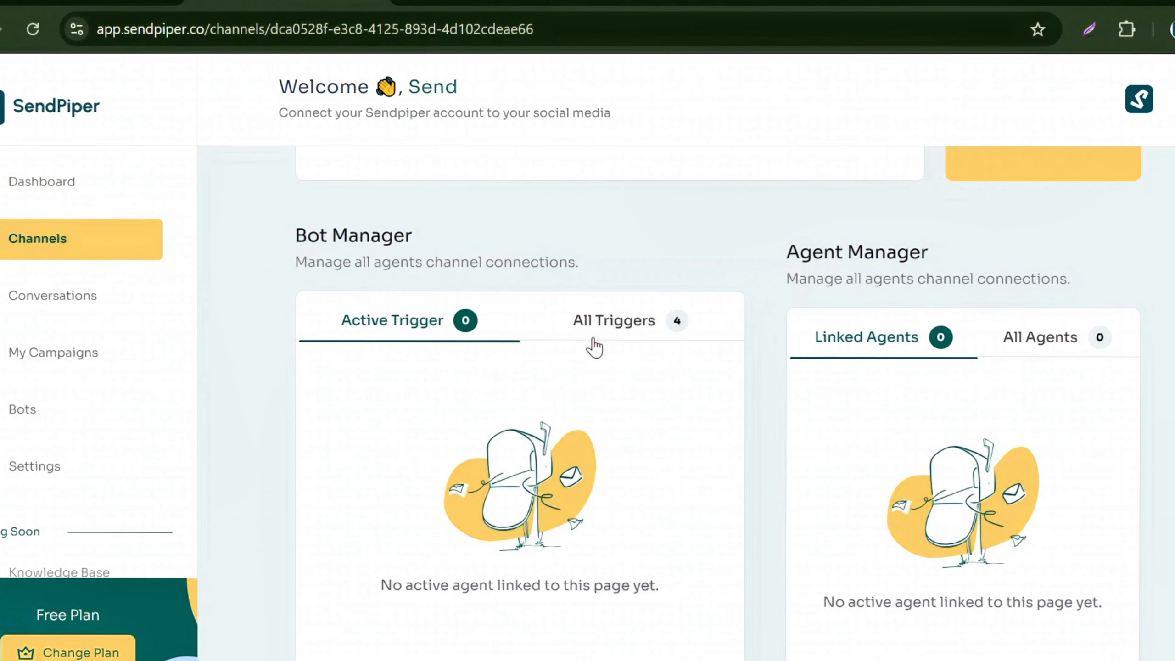
left_click(606, 326)
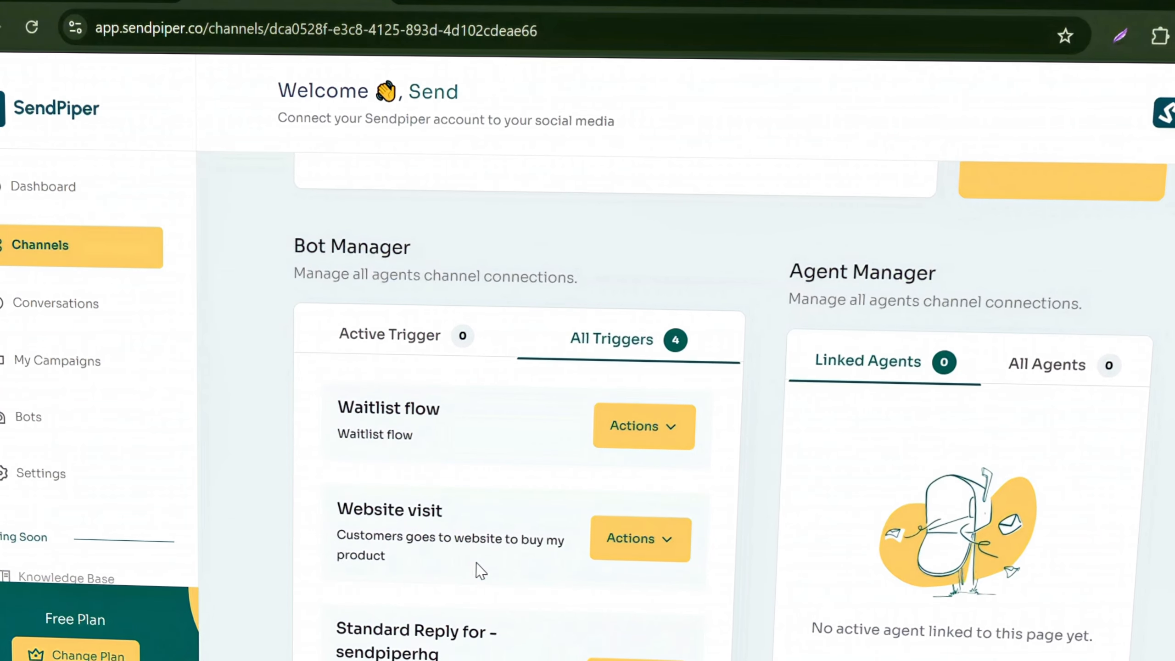
scroll(481, 564, "down", 5)
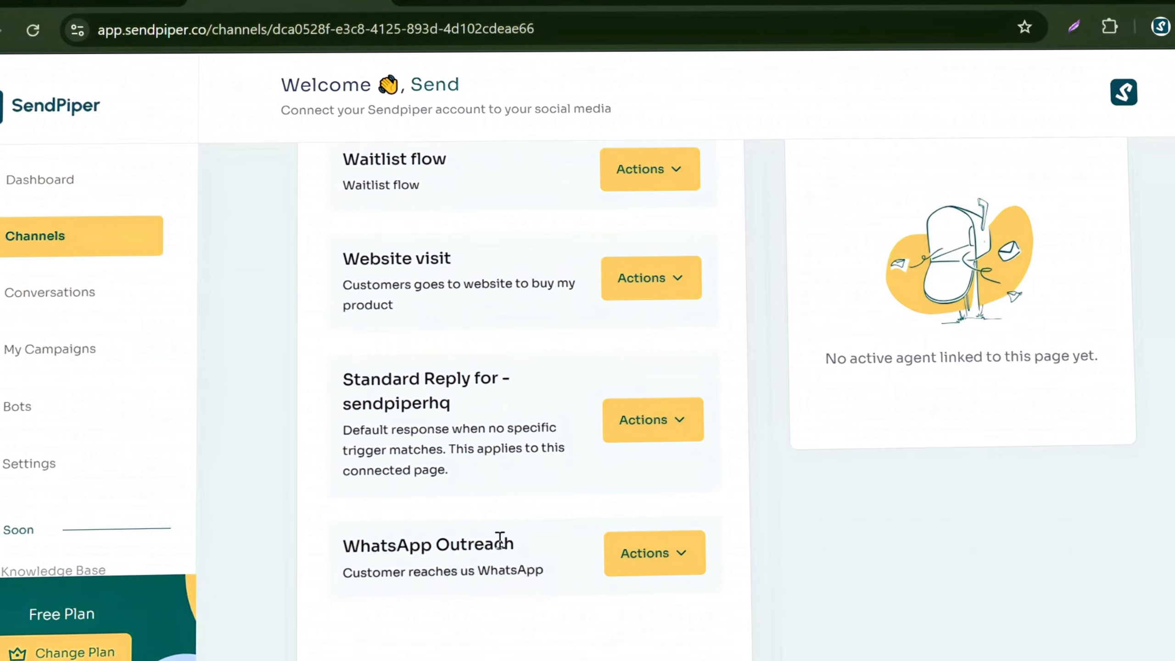
left_click(678, 570)
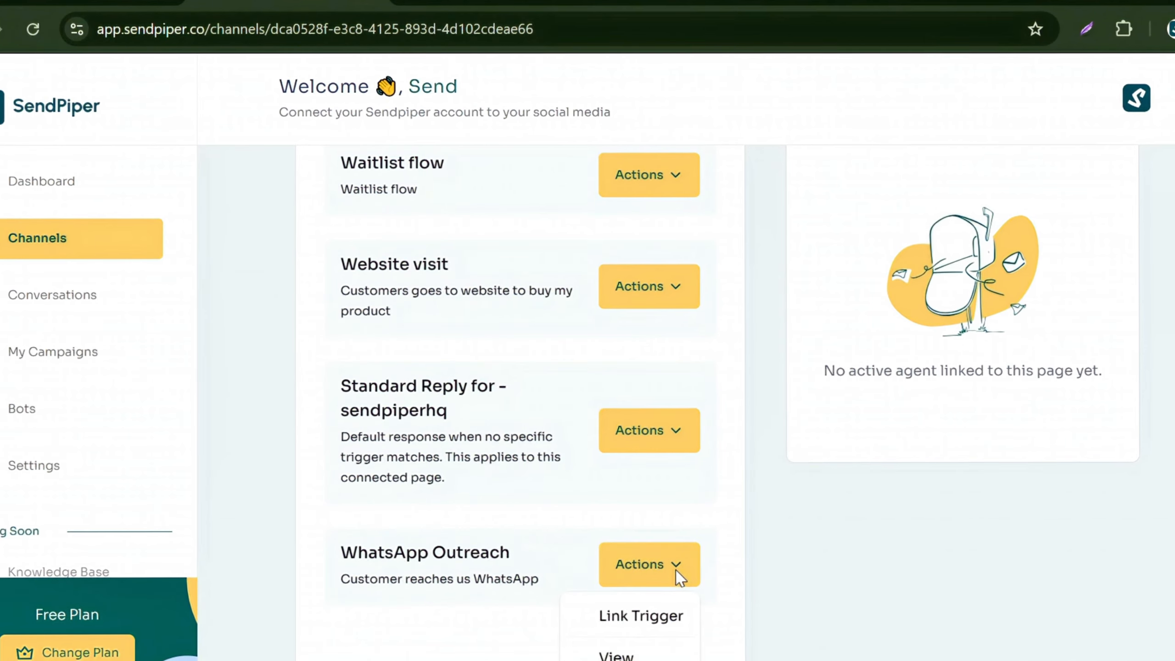
left_click(648, 621)
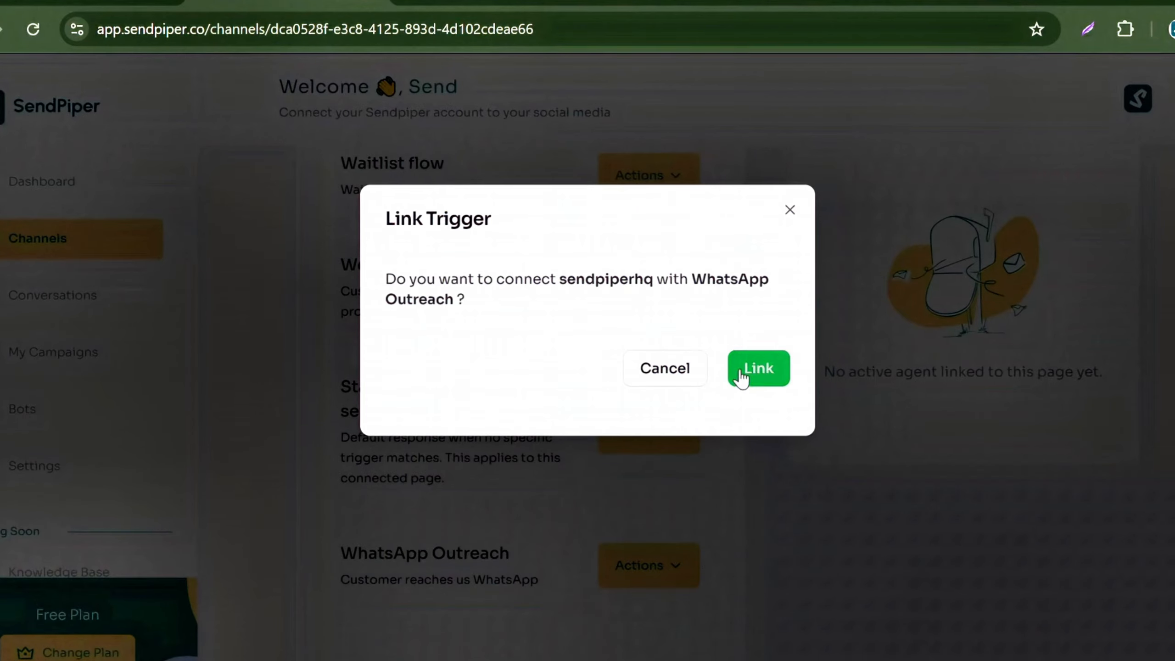
left_click(754, 369)
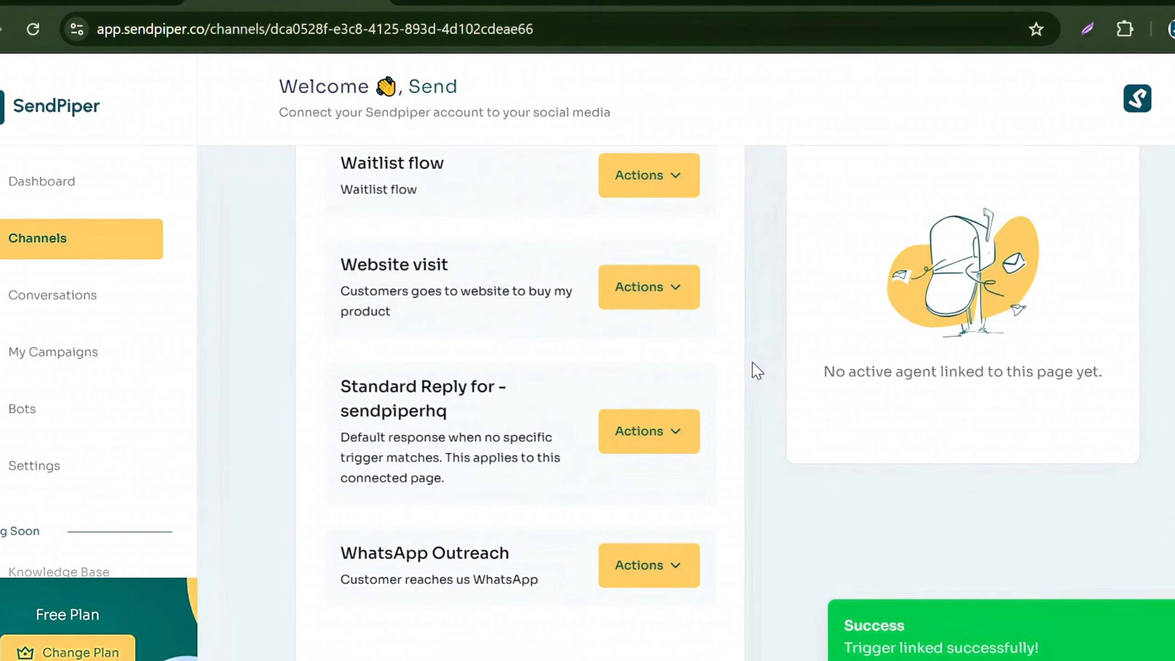
Check the channel's active triggers in the Bot Manager for the WhatsApp Outreach trigger
scroll(504, 375, "up", 5)
scroll(505, 373, "up", 2)
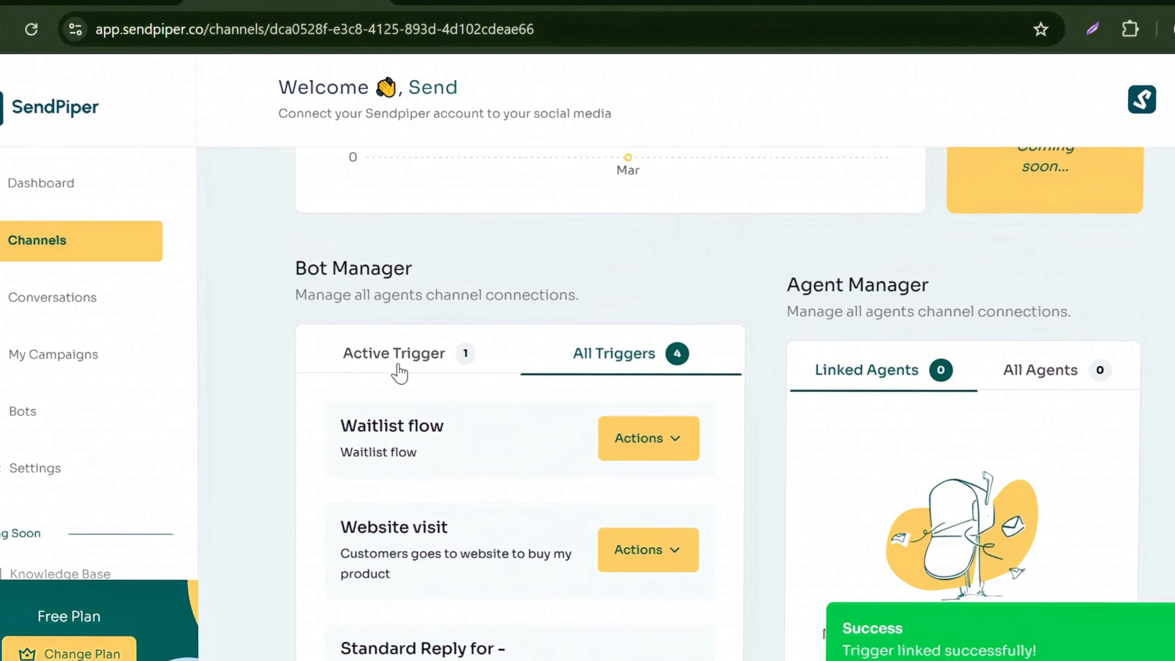
left_click(395, 375)
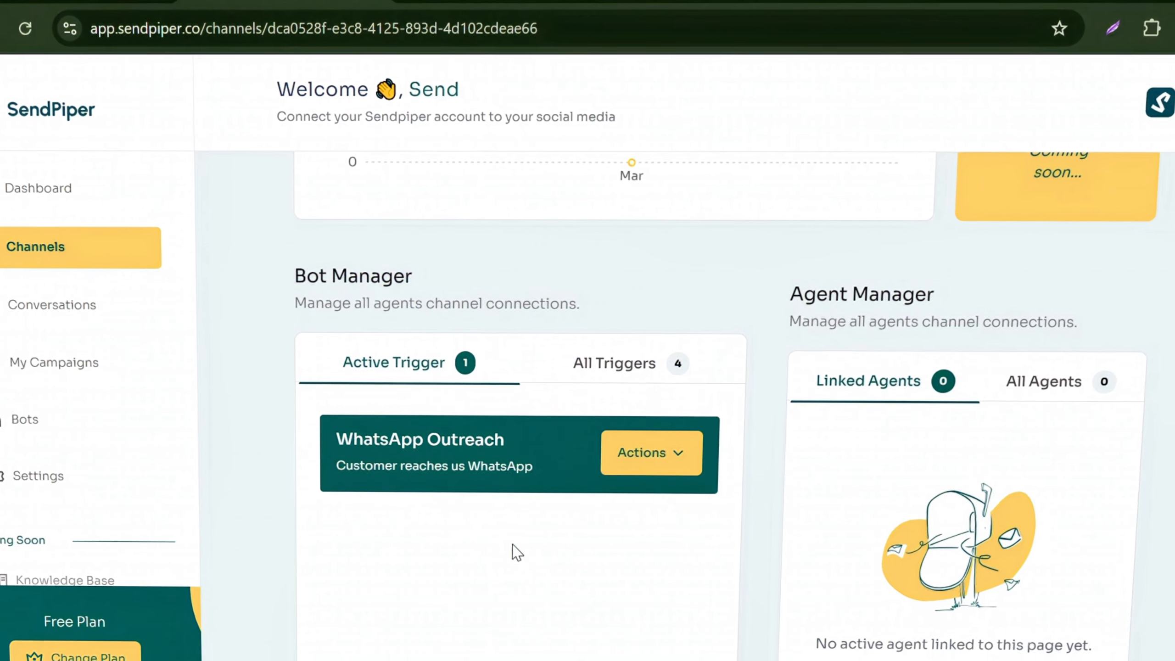
scroll(519, 539, "down", 2)
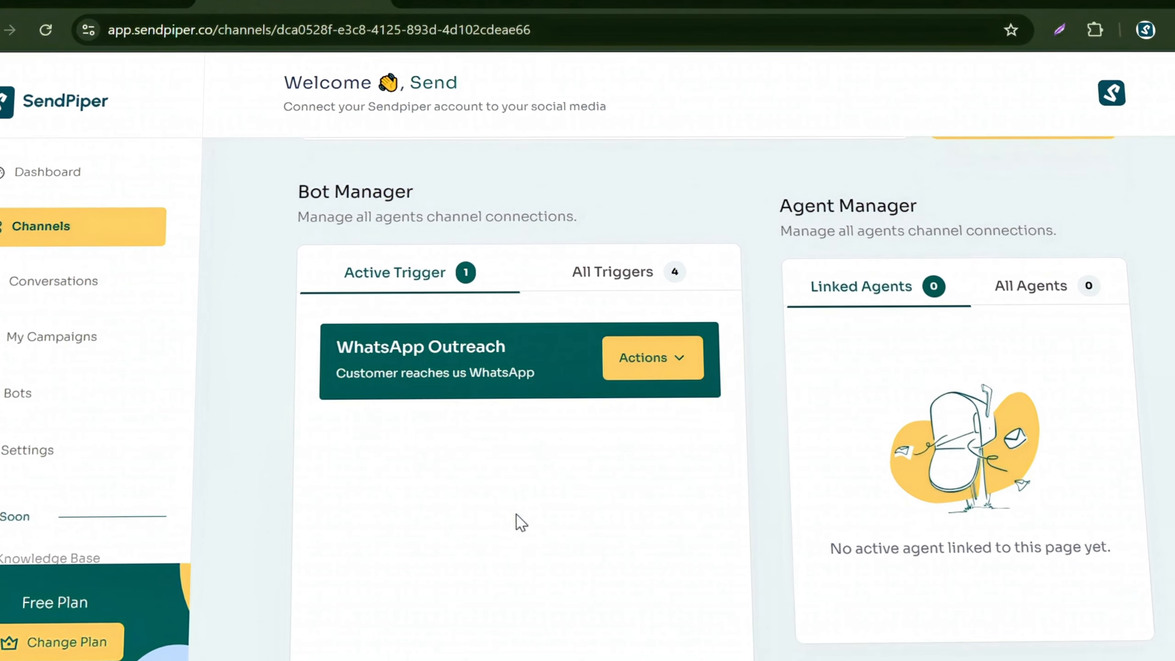
scroll(518, 520, "up", 2)
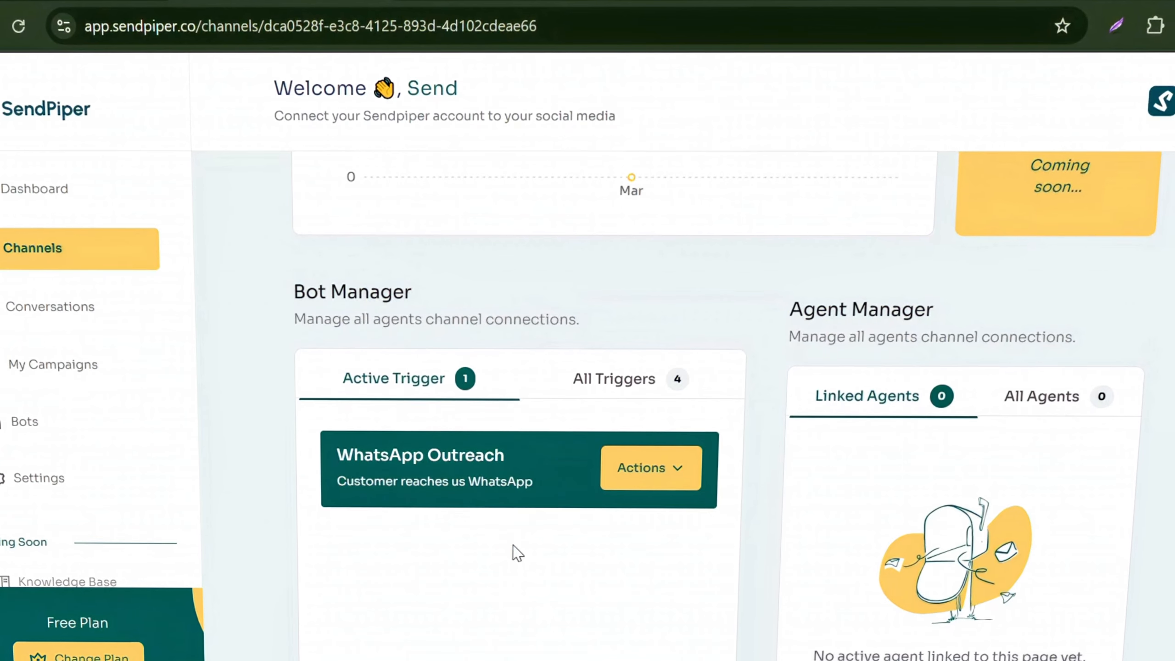
scroll(515, 537, "up", 2)
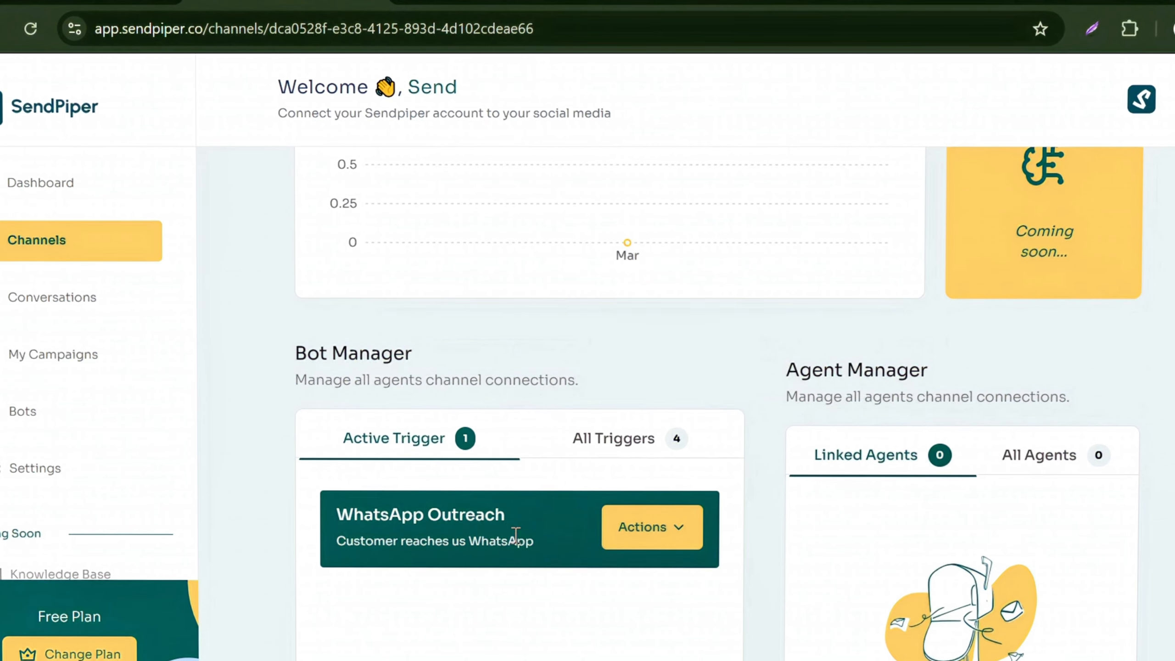